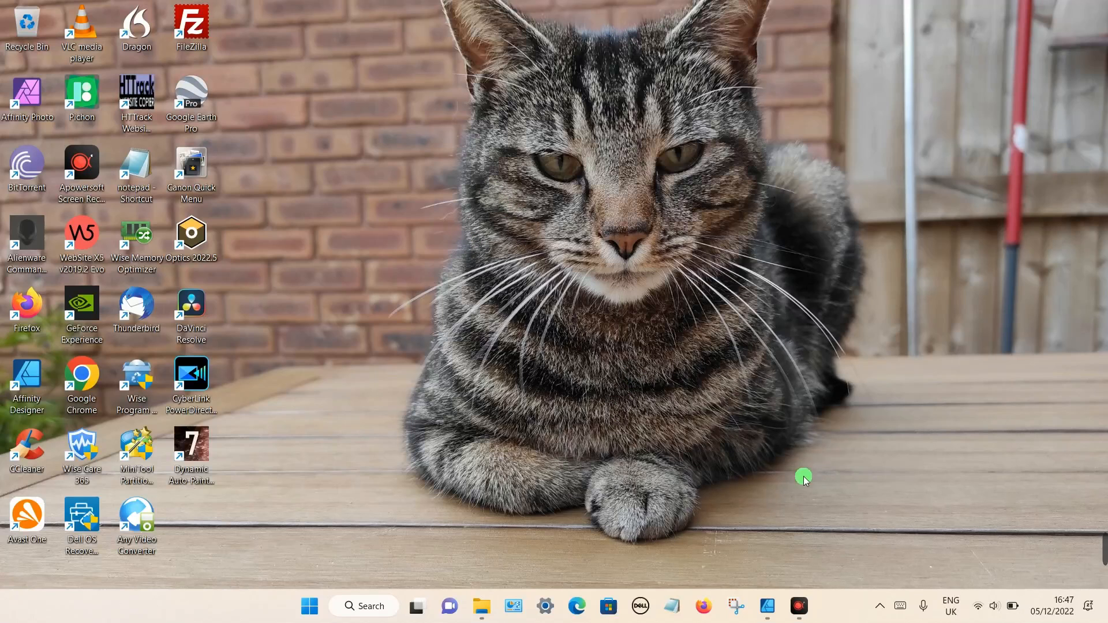
- Restore the Affinity Designer window from the taskbar to show the blank untitled document
left_click(776, 600)
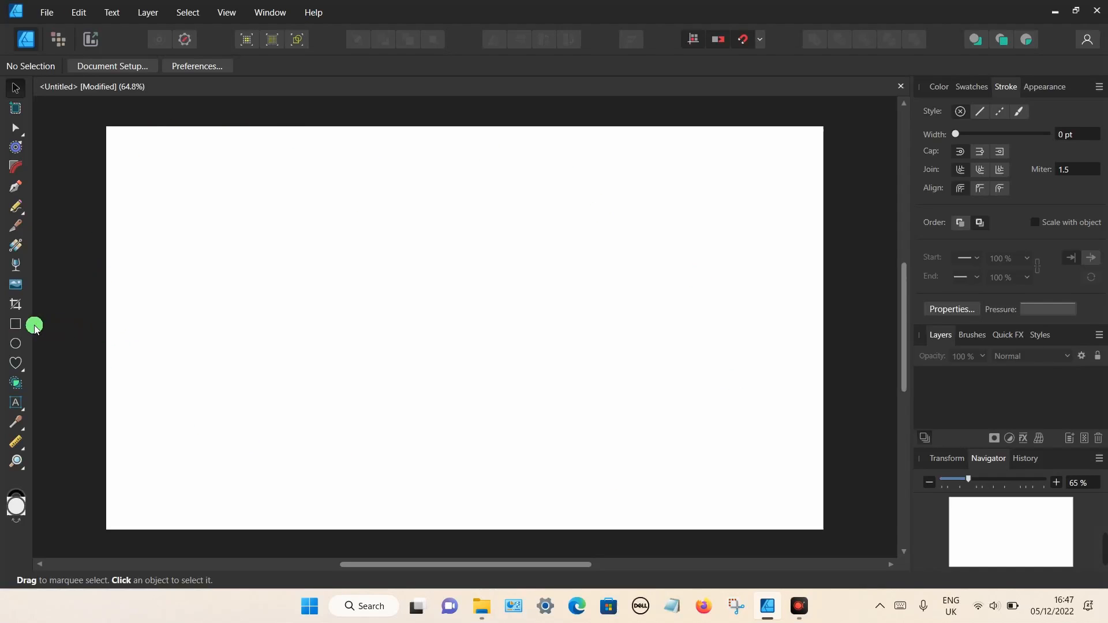
- Draw a light grey rectangle covering the entire page, ready for fill editing
left_click(18, 324)
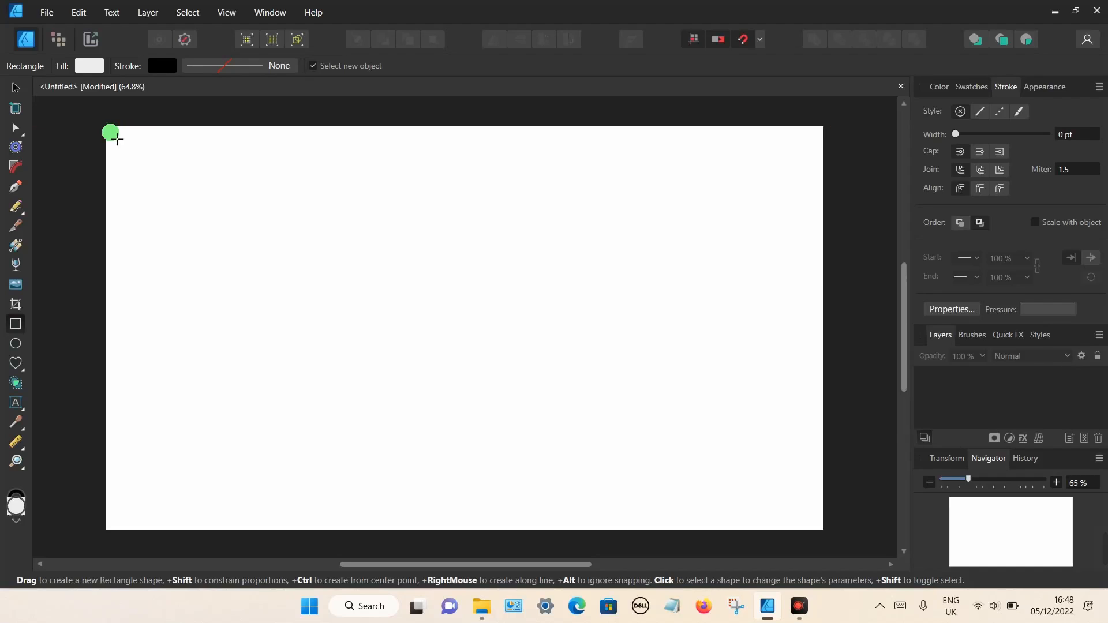
left_click_drag(109, 131, 823, 530)
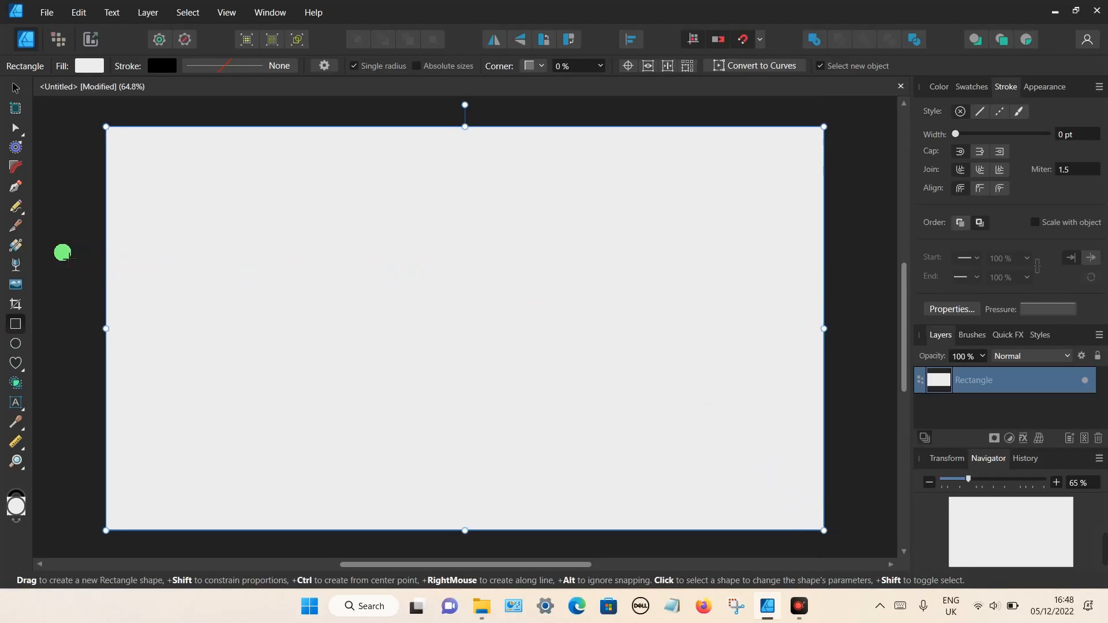
left_click(15, 247)
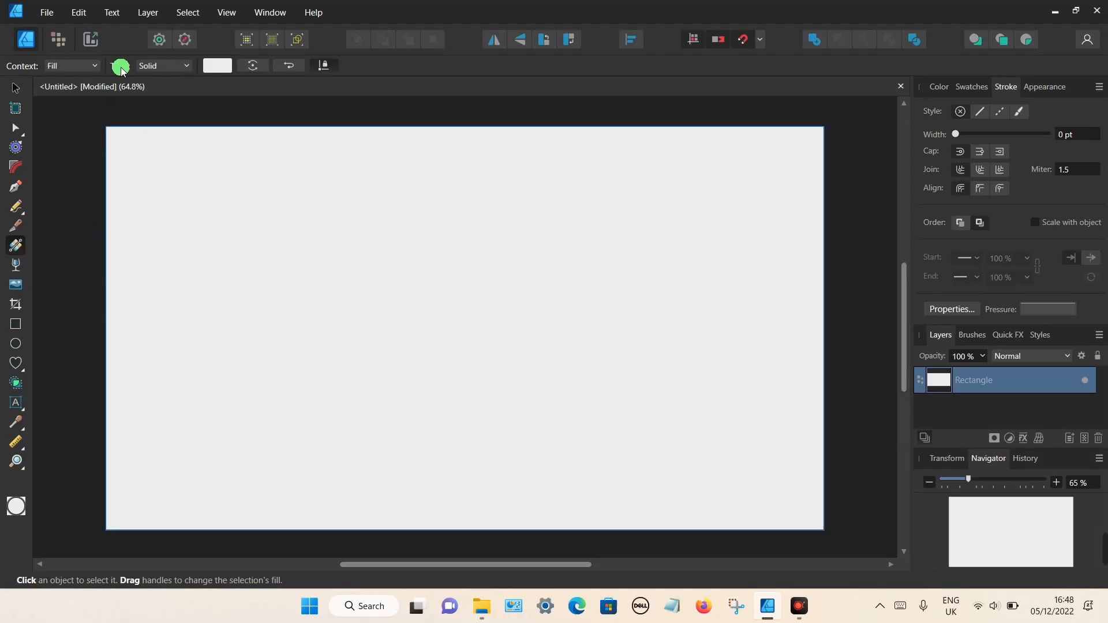
- Set the rectangle's fill type to Bitmap using the evil_500px.png image
left_click(177, 68)
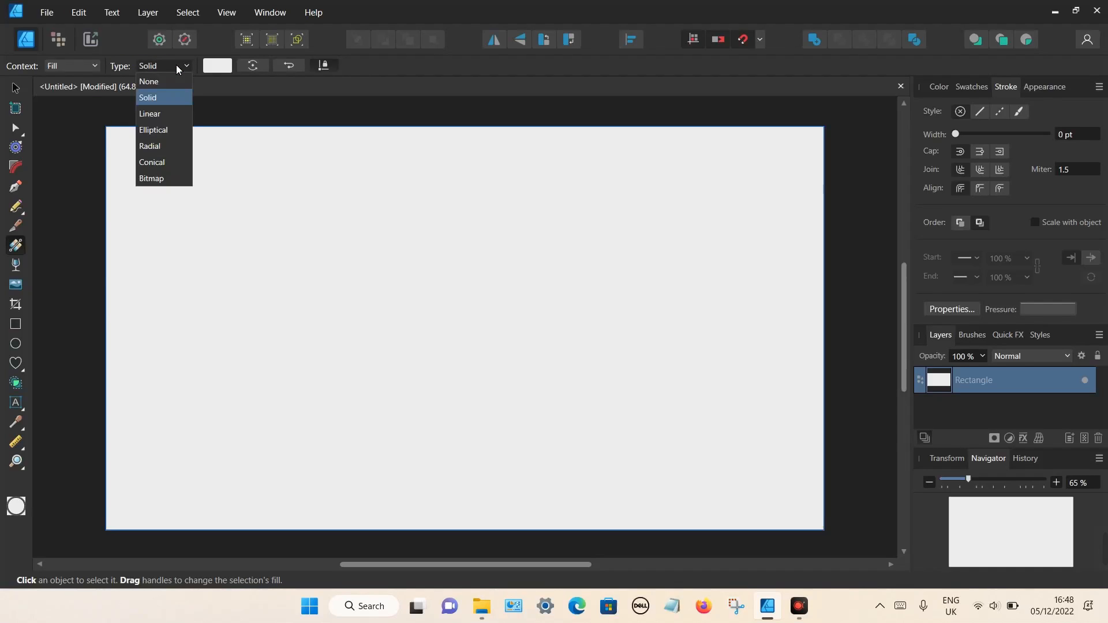
left_click(161, 178)
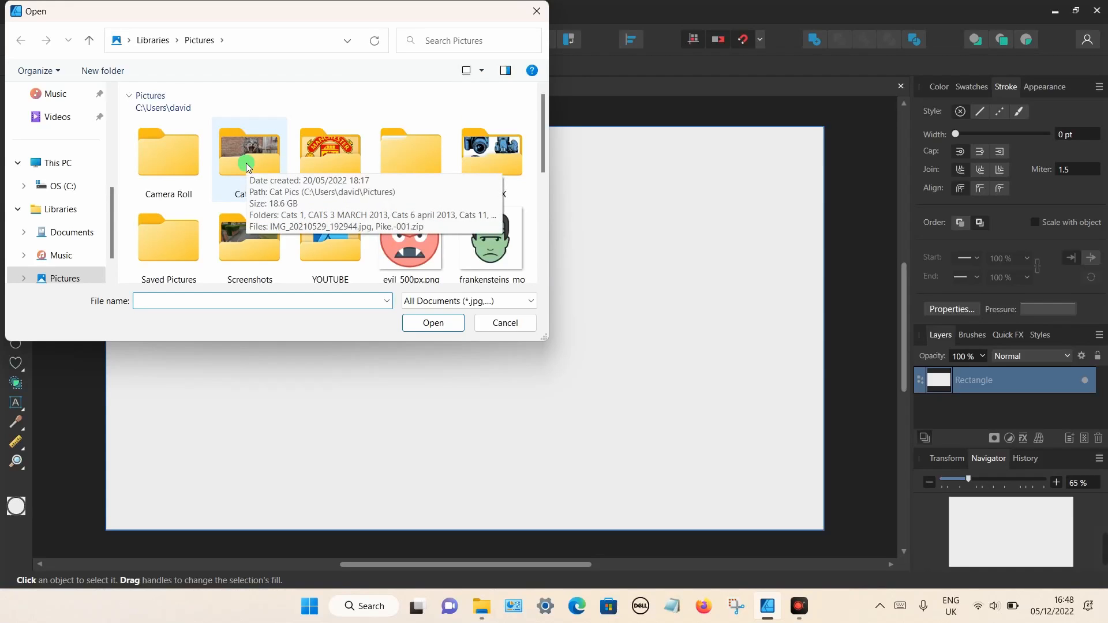
scroll(248, 168, "down", 1)
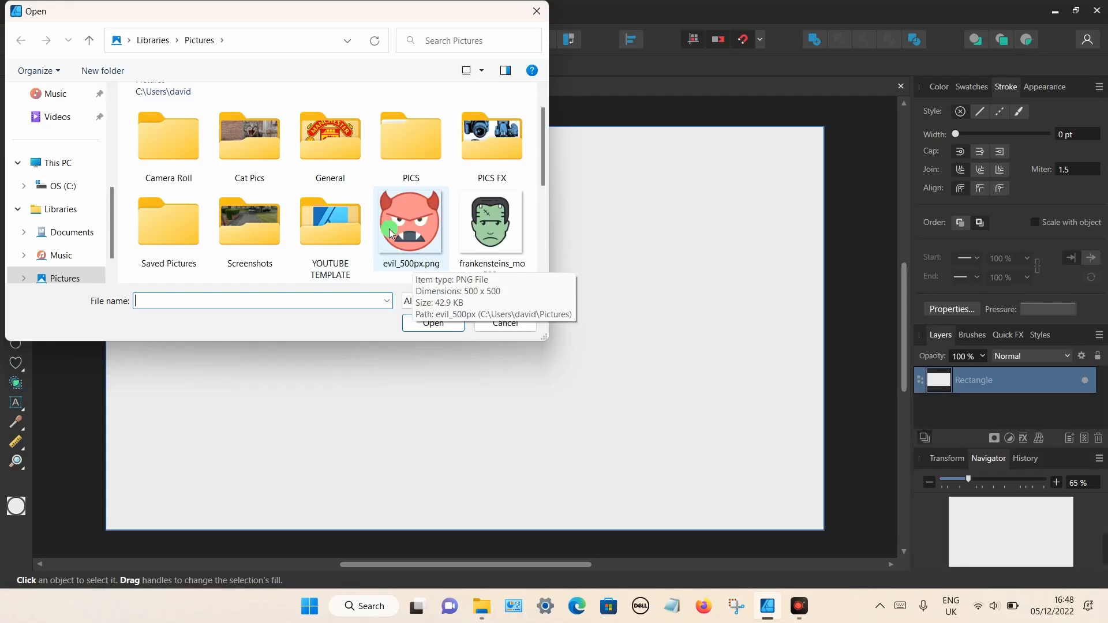
scroll(389, 233, "down", 2)
scroll(387, 232, "up", 2)
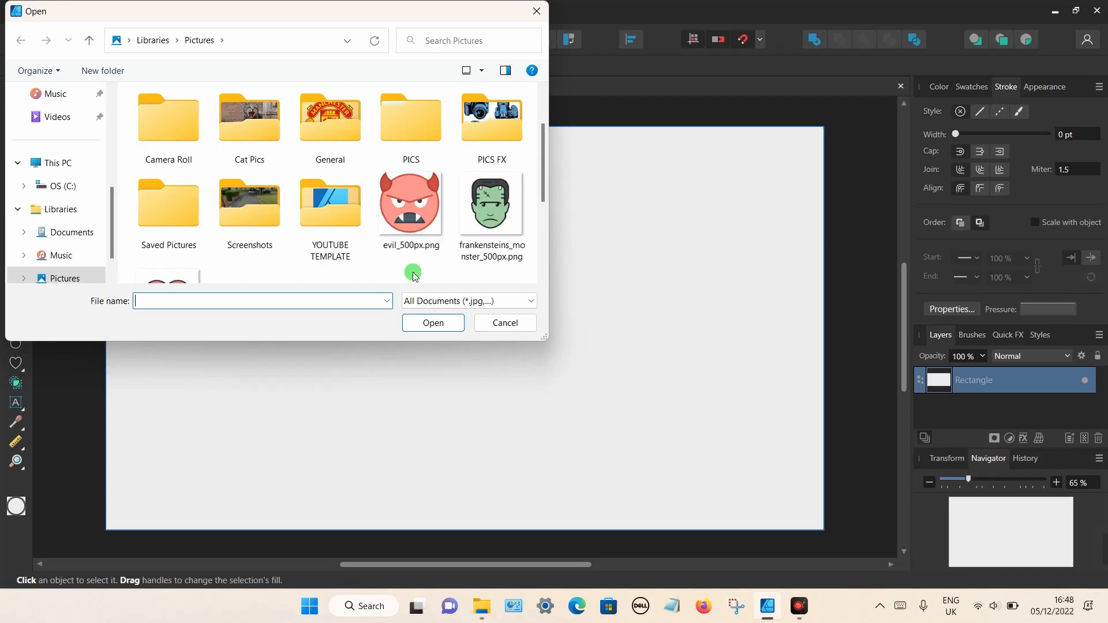
double_click(398, 207)
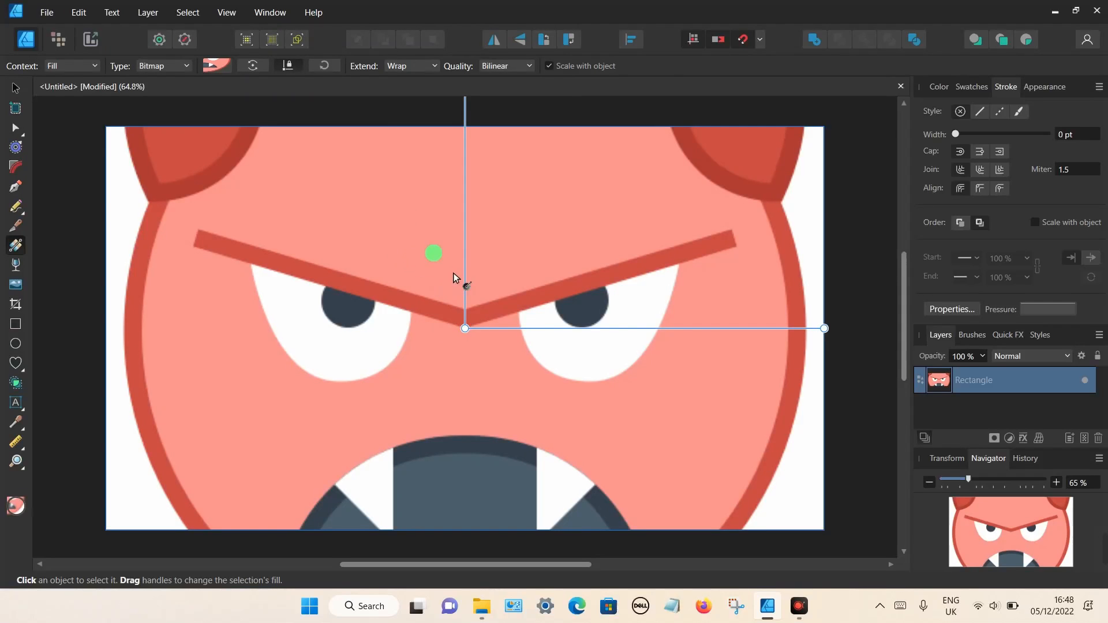
- Scale the evil_500px.png fill down into a dense repeating grid of small devil tiles
scroll(579, 262, "up", 5)
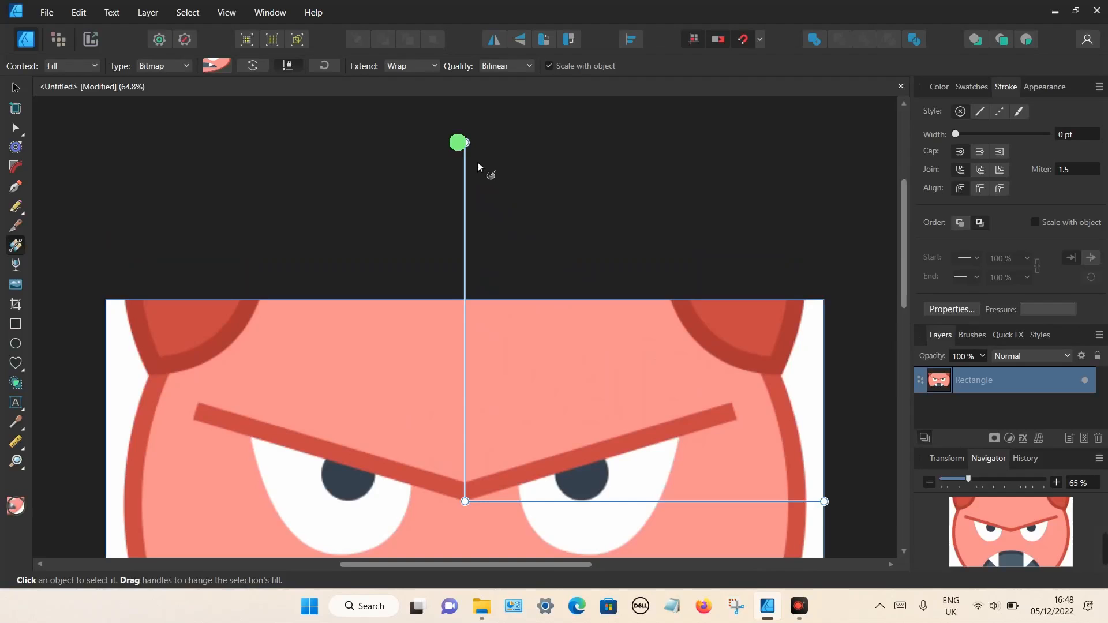
left_click_drag(473, 155, 473, 382)
scroll(475, 378, "down", 5)
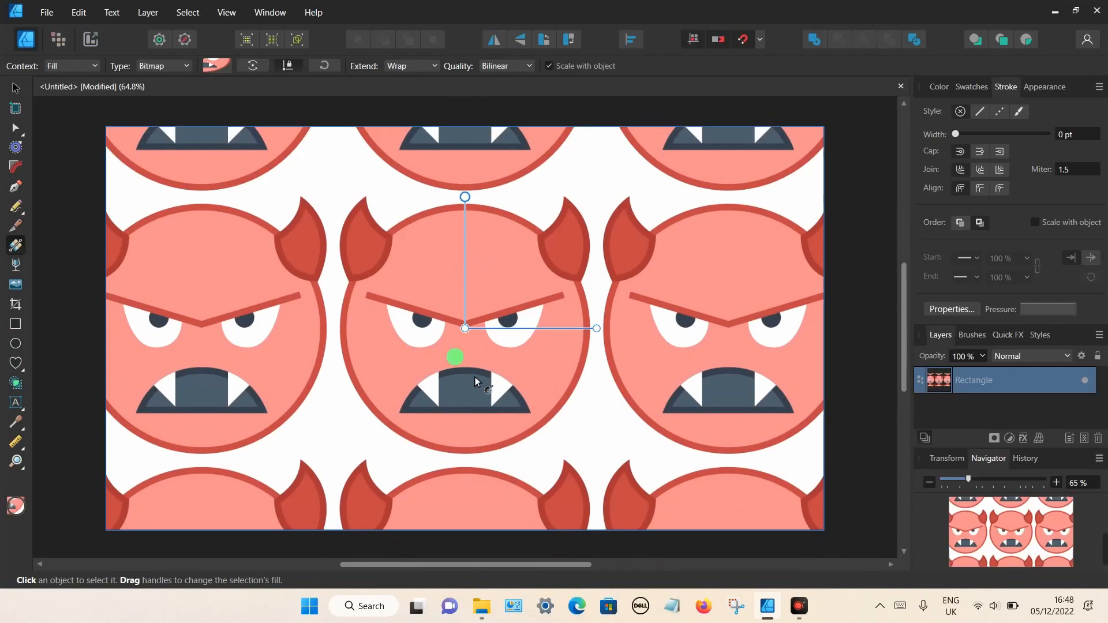
left_click_drag(472, 222, 465, 295)
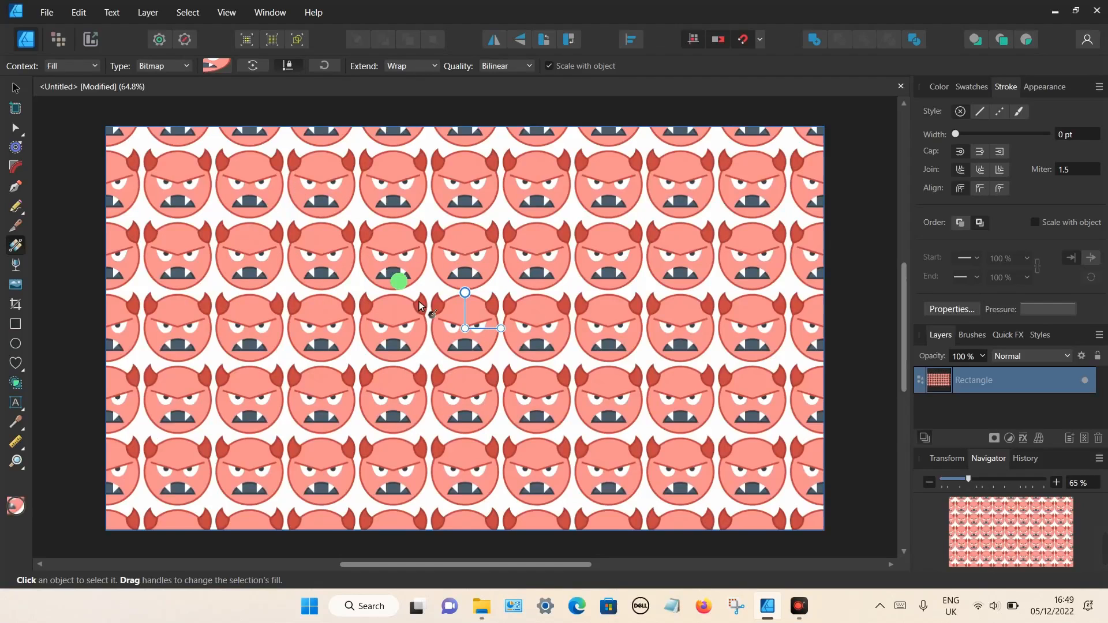
- Draw a second default-fill rectangle and stretch it to all the page edges
left_click(15, 323)
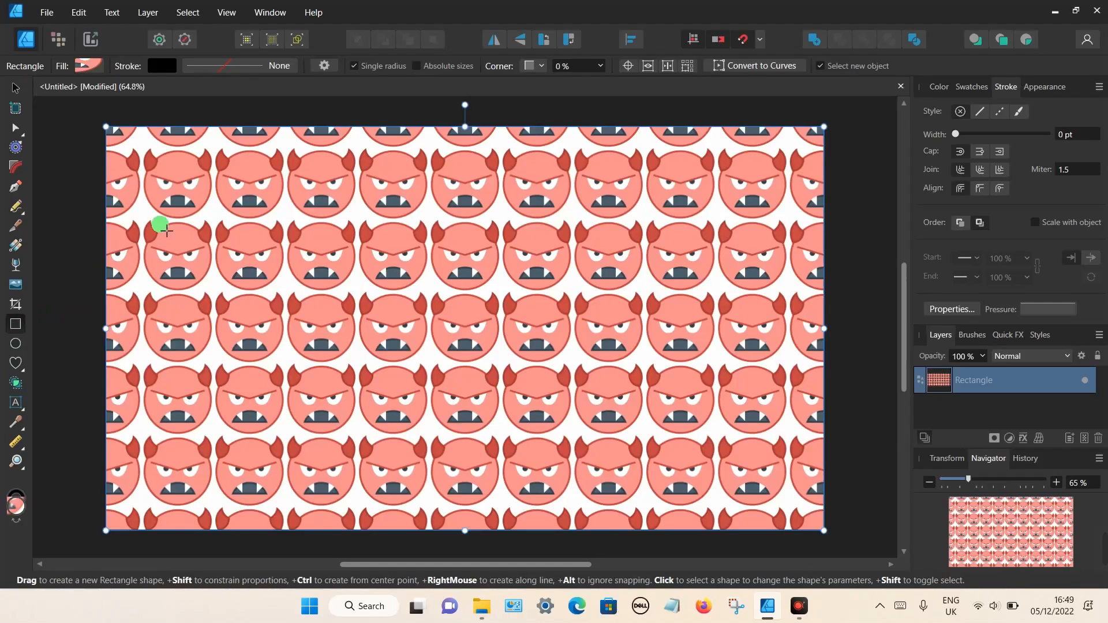
mouse_move(177, 193)
left_mouse_down()
mouse_move(253, 333)
mouse_move(484, 391)
mouse_move(490, 409)
left_mouse_up()
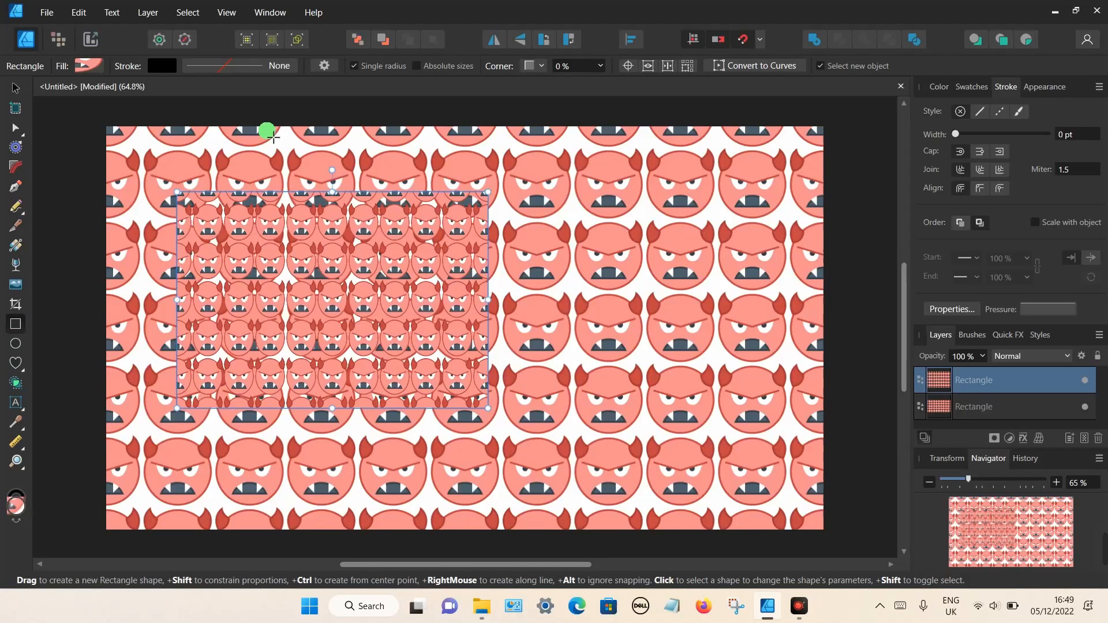
left_click(186, 41)
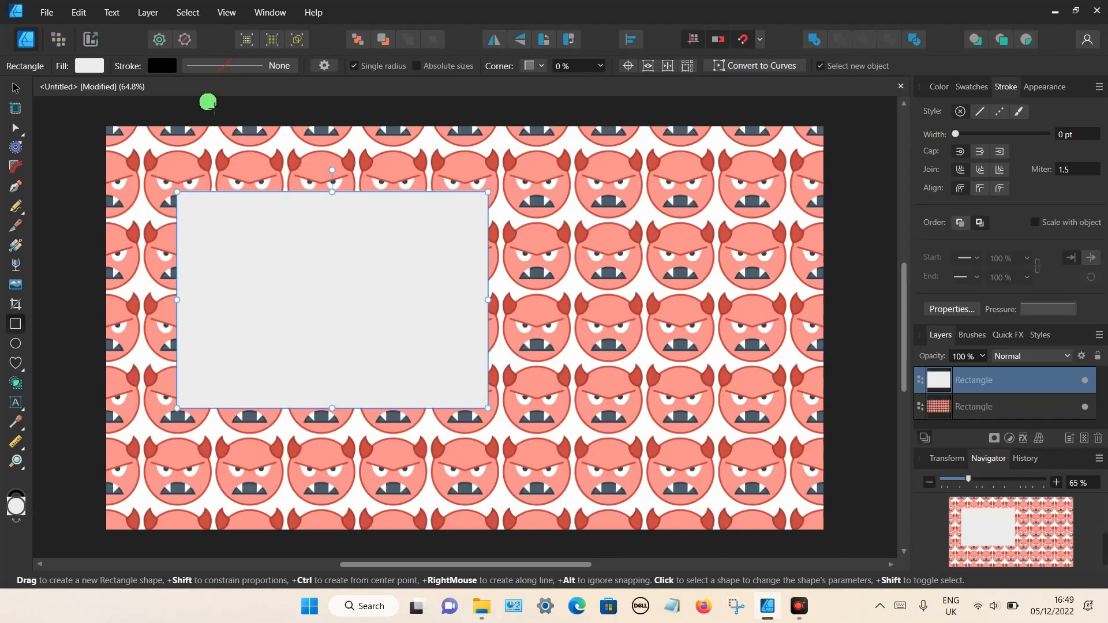
left_click_drag(177, 193, 106, 126)
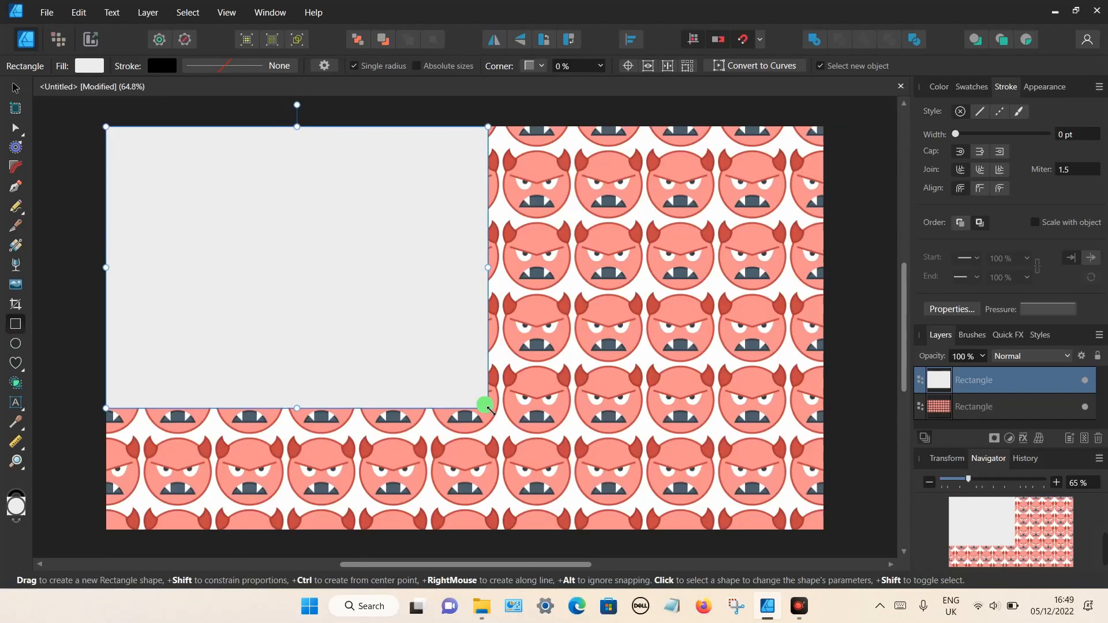
left_click_drag(488, 408, 824, 524)
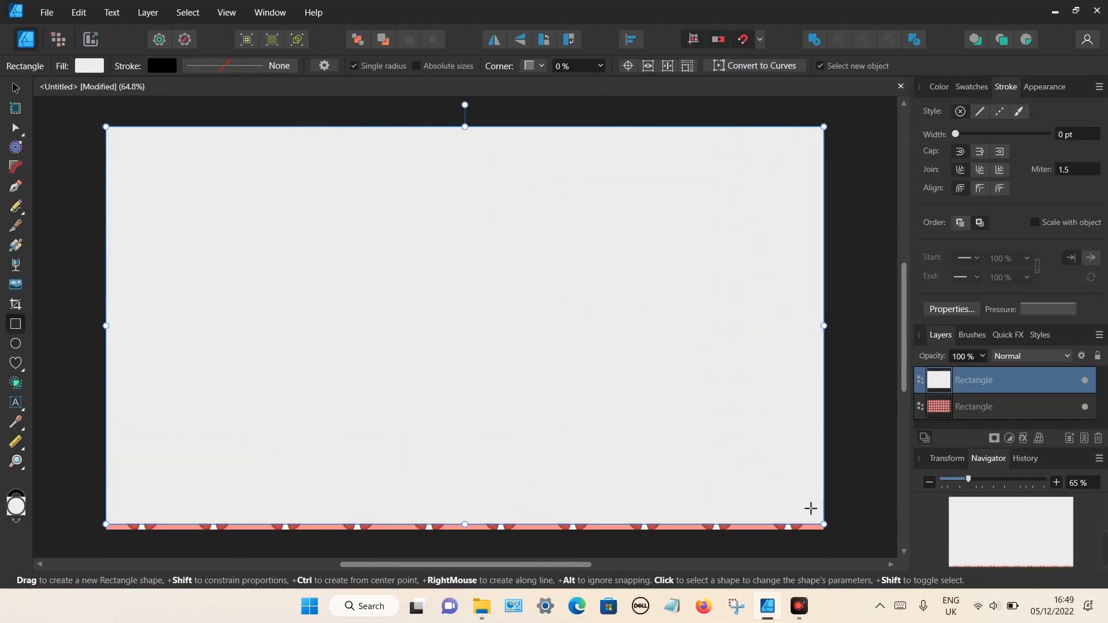
left_click_drag(464, 524, 465, 531)
- Colour the plain rectangle teal 5FB0A8 and move it beneath the devil pattern layer
left_click(948, 95)
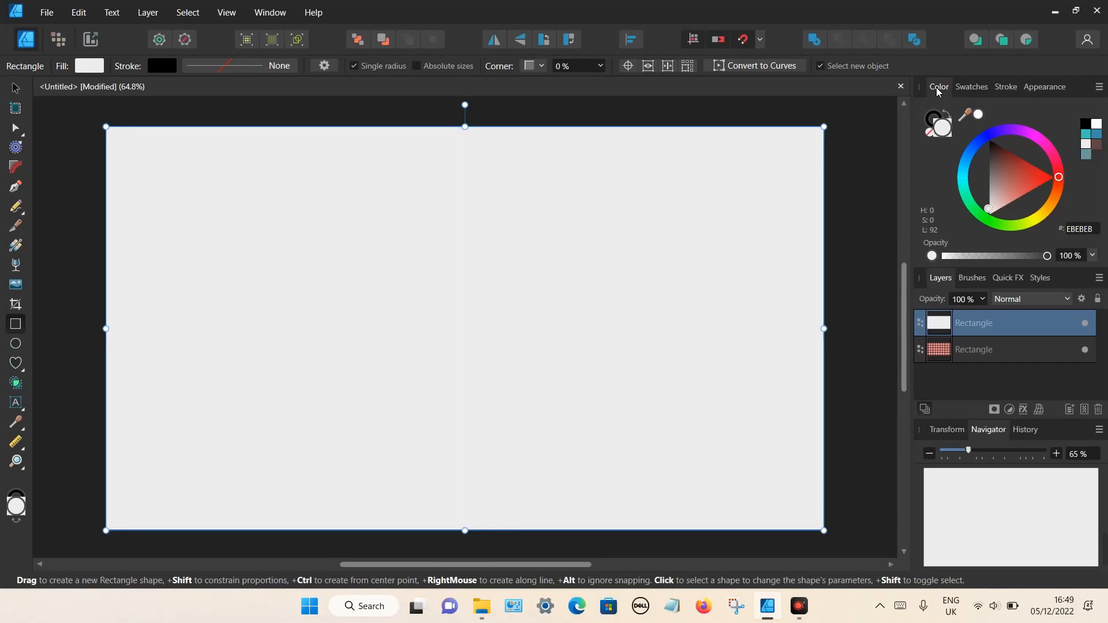
left_click(1013, 177)
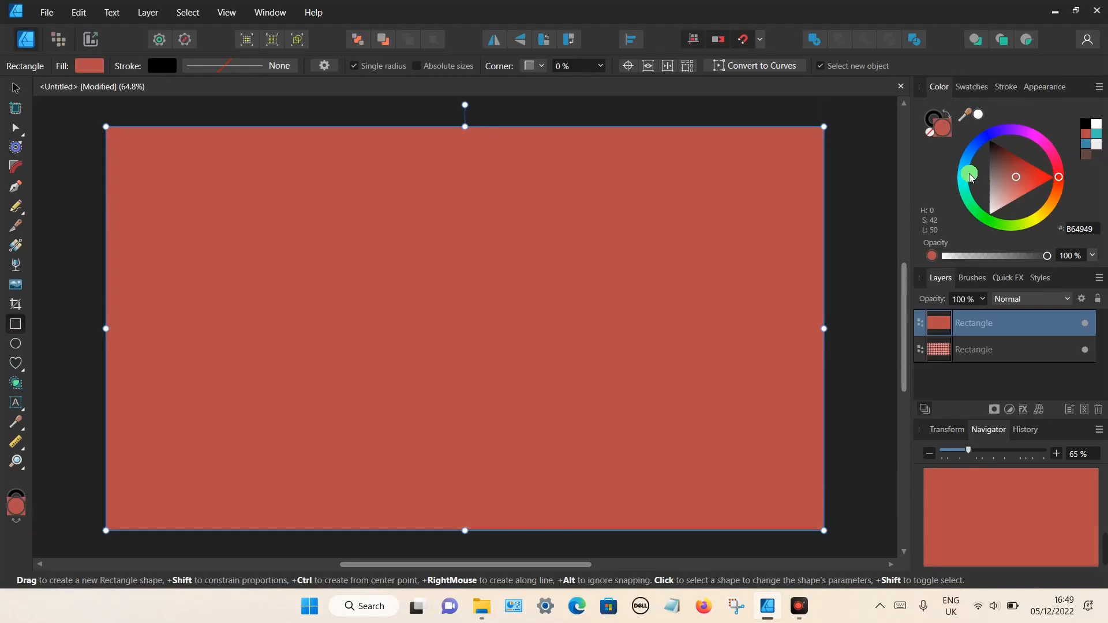
left_click(962, 172)
left_click_drag(1007, 172, 1011, 175)
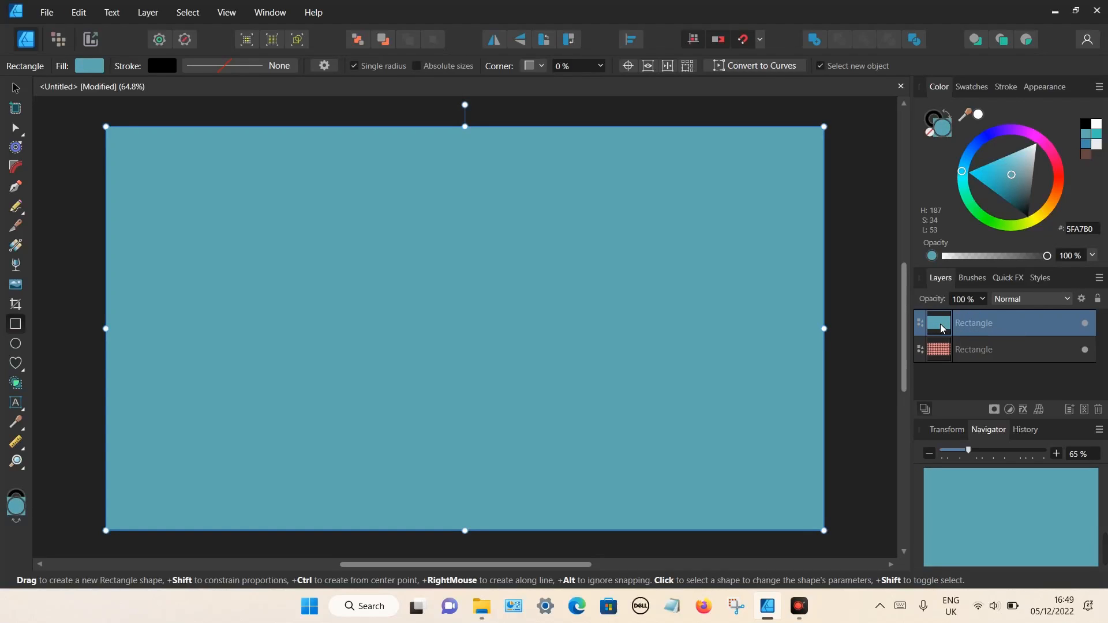
left_click_drag(940, 323, 947, 365)
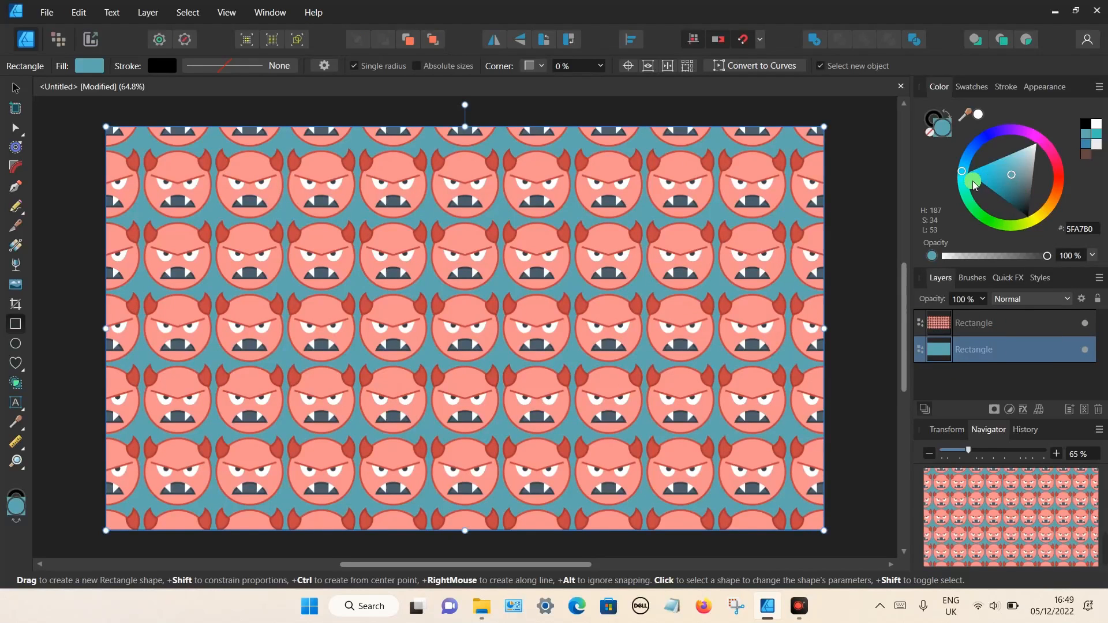
left_click_drag(965, 172, 999, 179)
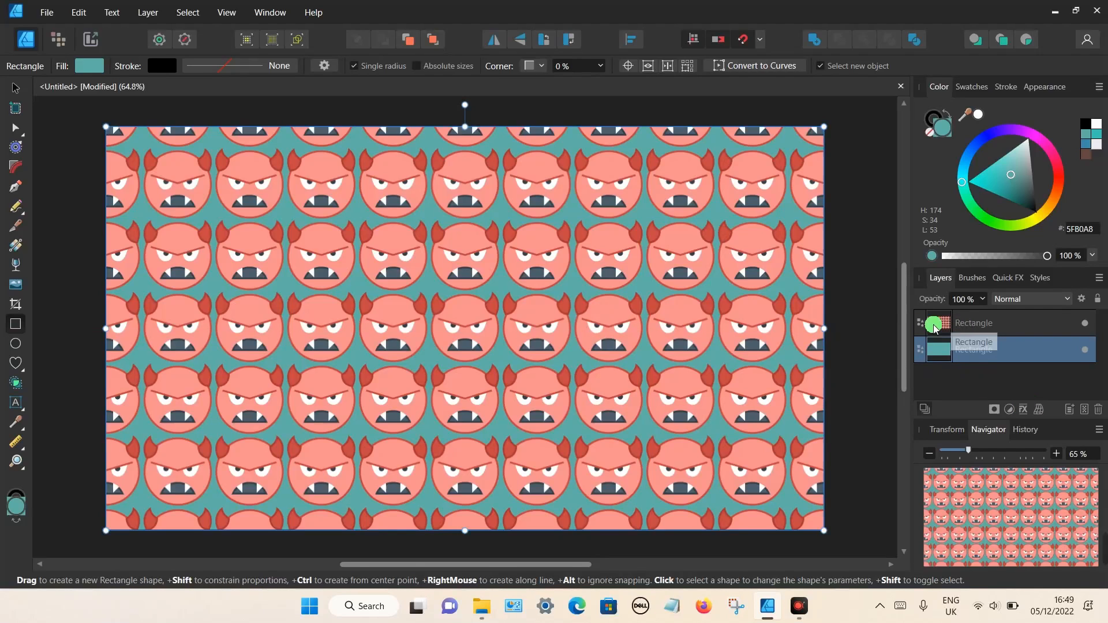
- Add a white Screen-mode Outer Glow with 35.4 px radius to the devil pattern layer
left_click(968, 326)
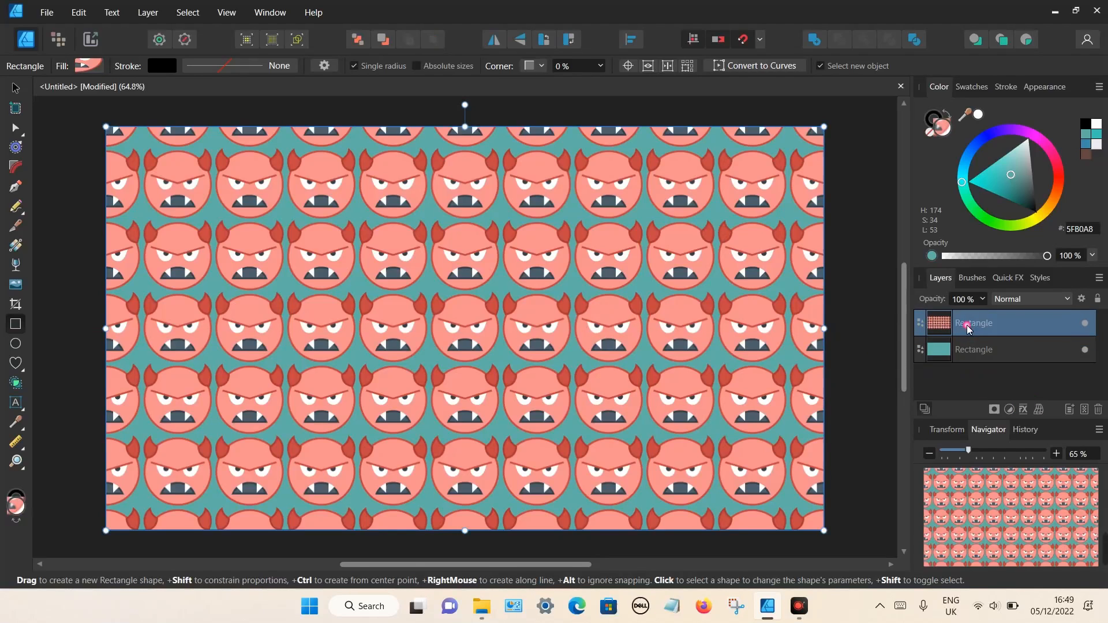
left_click(1027, 410)
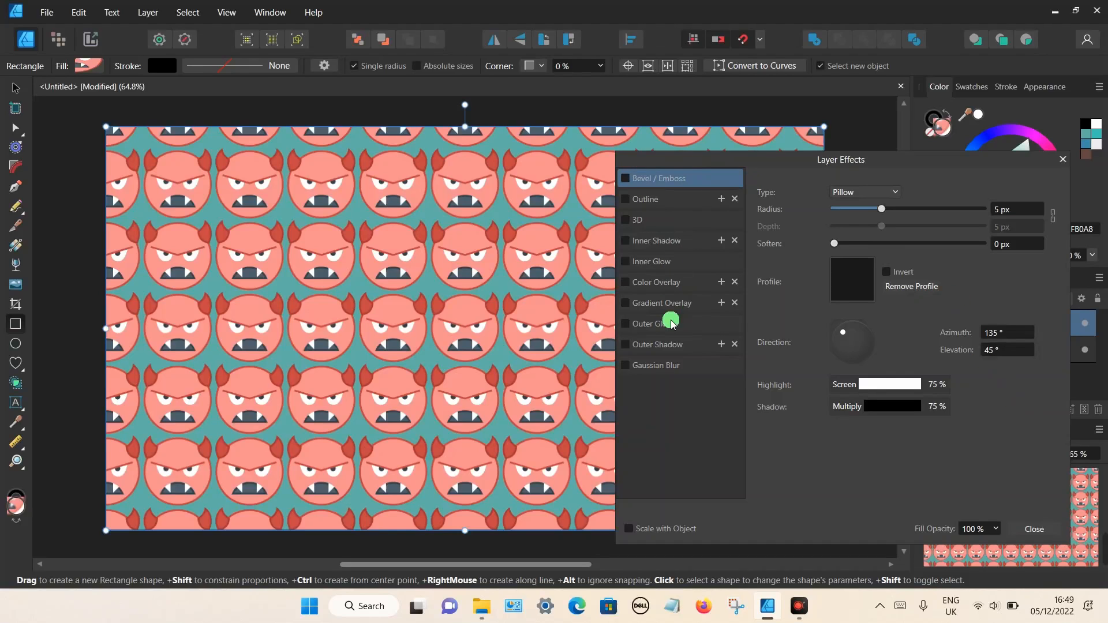
left_click(640, 324)
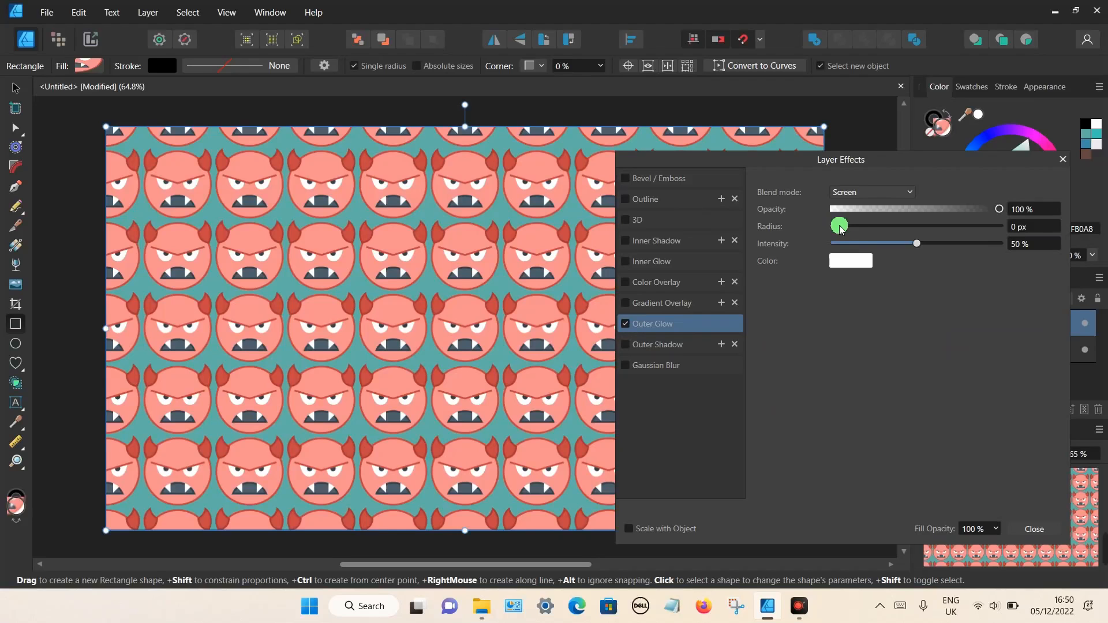
left_click_drag(857, 227, 952, 227)
left_click(366, 395)
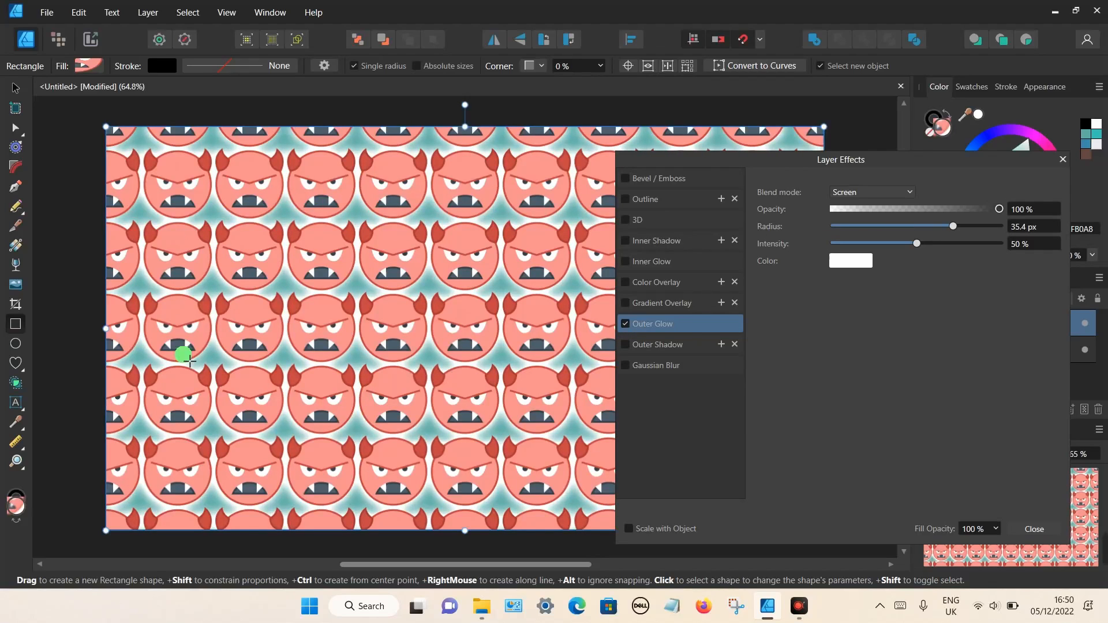
left_click(1062, 161)
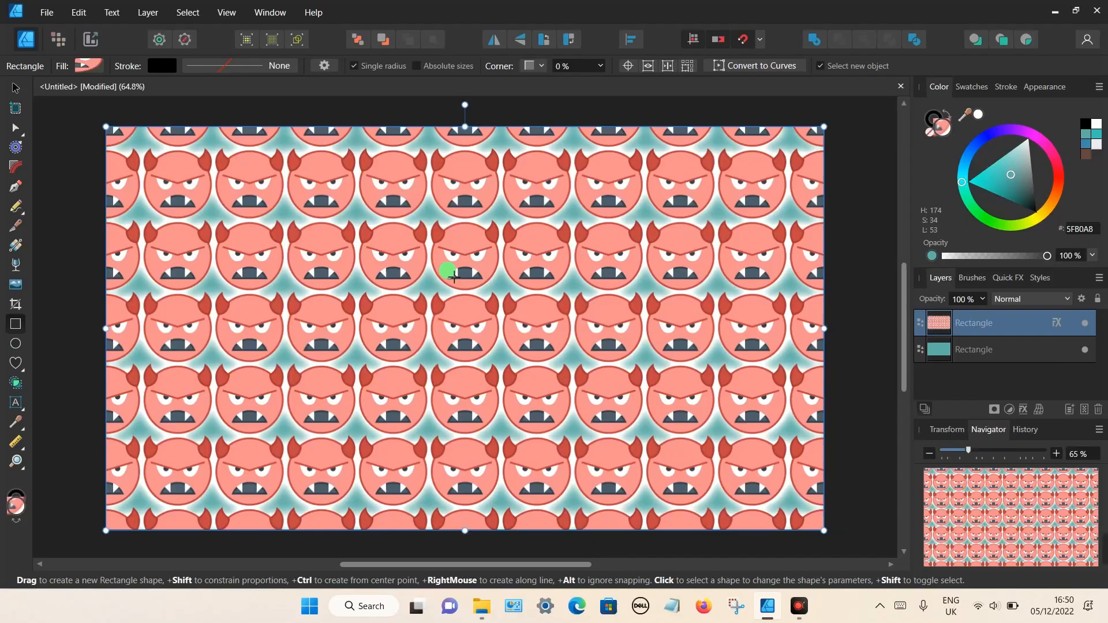
left_click(17, 247)
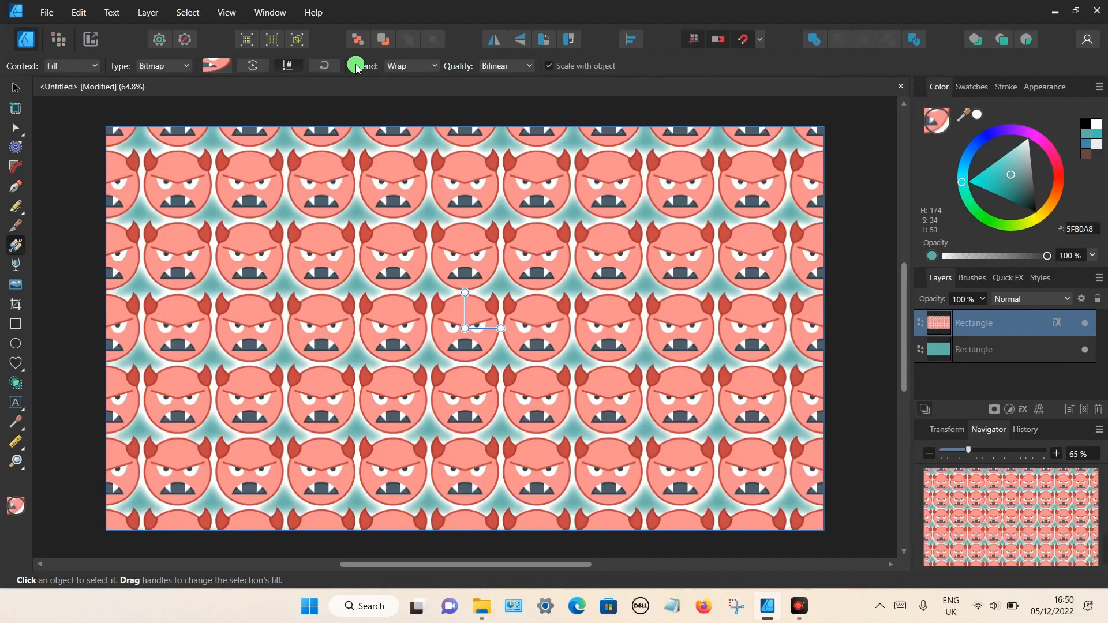
left_click(408, 67)
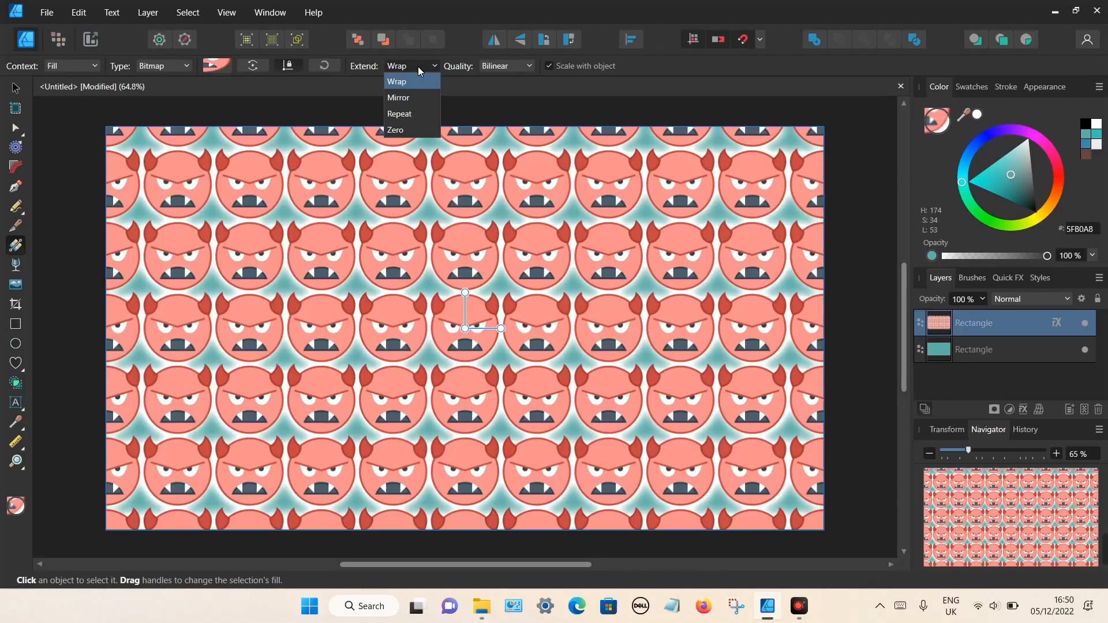
left_click(400, 98)
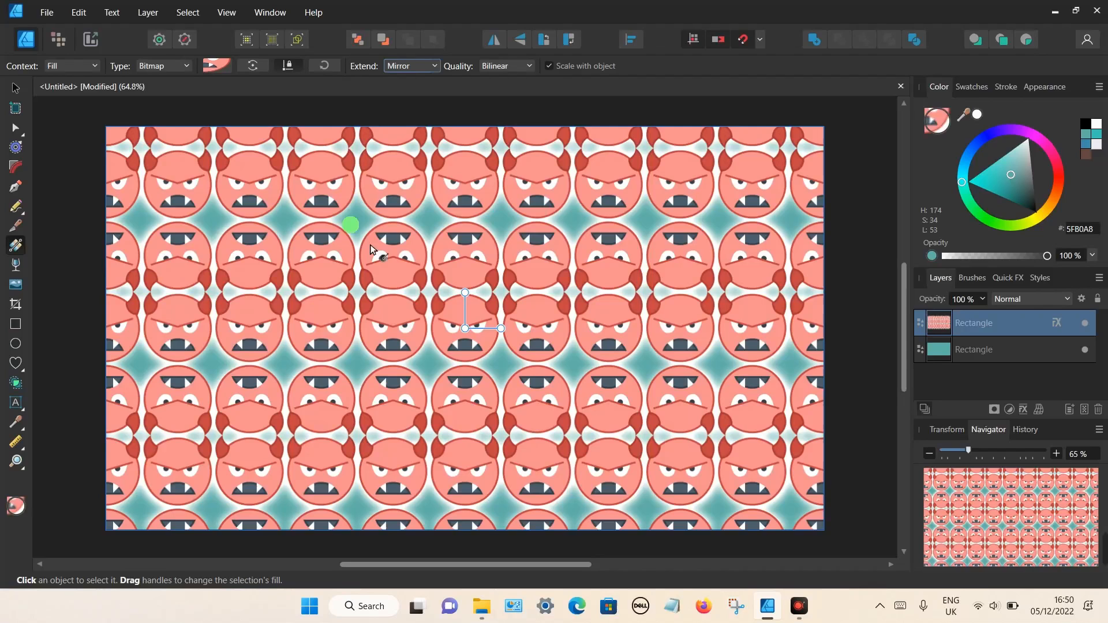
left_click(431, 69)
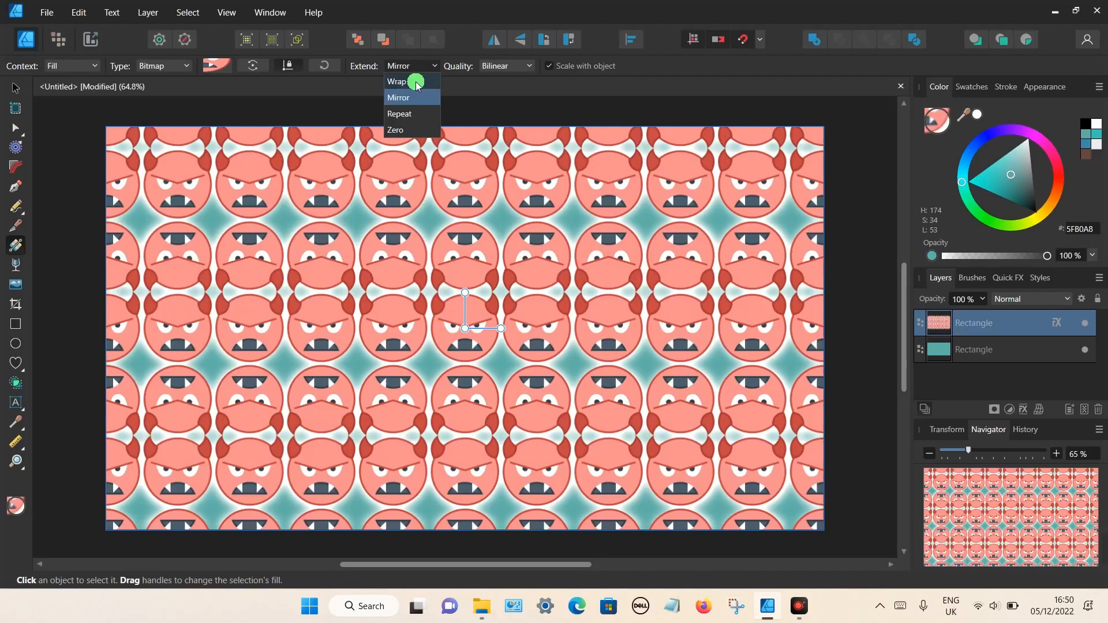
left_click(416, 82)
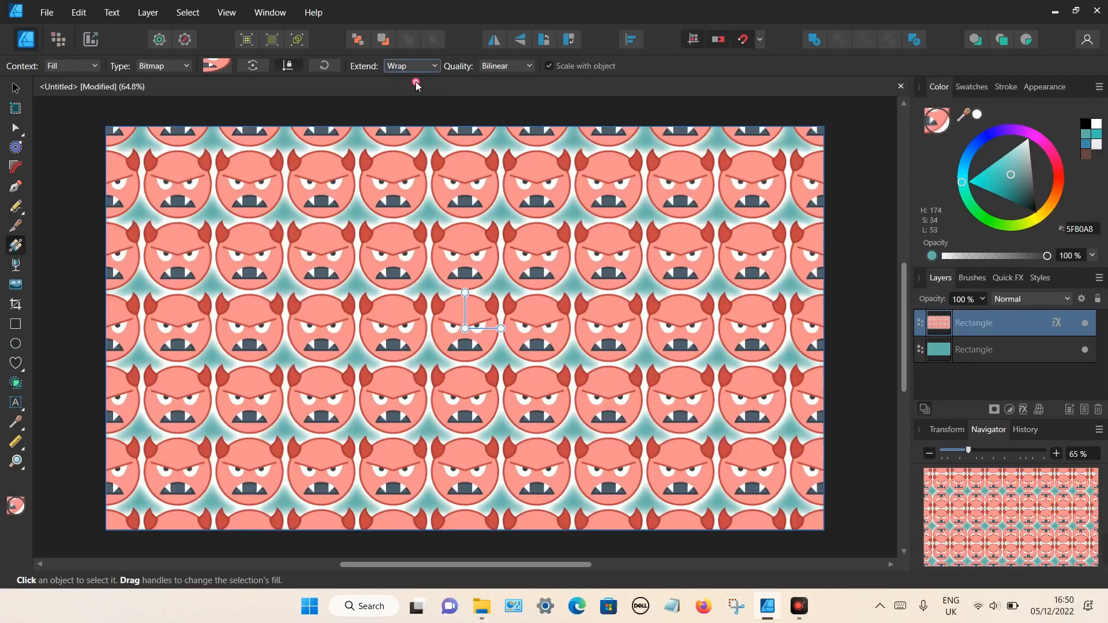
- Select both rectangles and delete them from the page
left_click(17, 92)
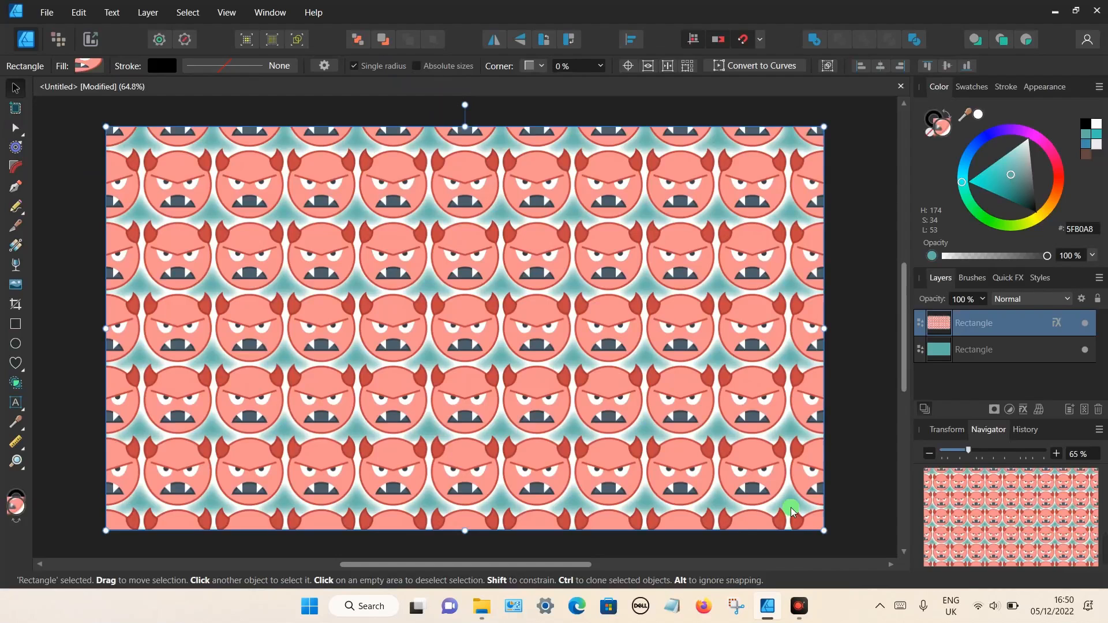
left_click_drag(859, 536, 647, 304)
left_click_drag(79, 131, 78, 109)
key("Delete")
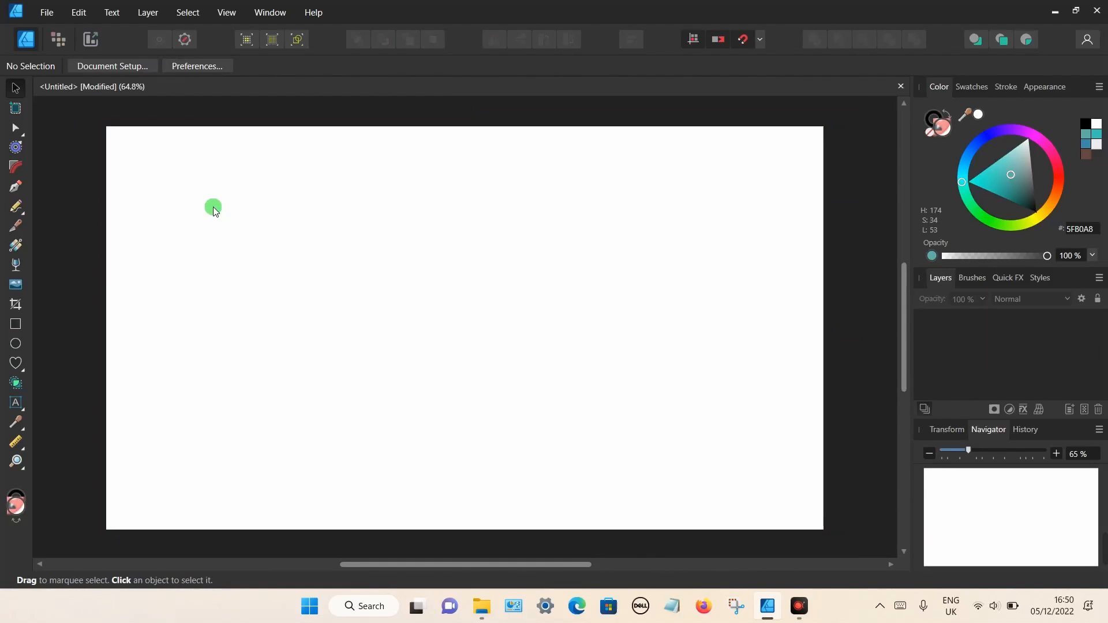
- Draw a large heart with the plain light grey EBEBEB default fill
left_click(18, 364)
left_click_drag(217, 223, 511, 466)
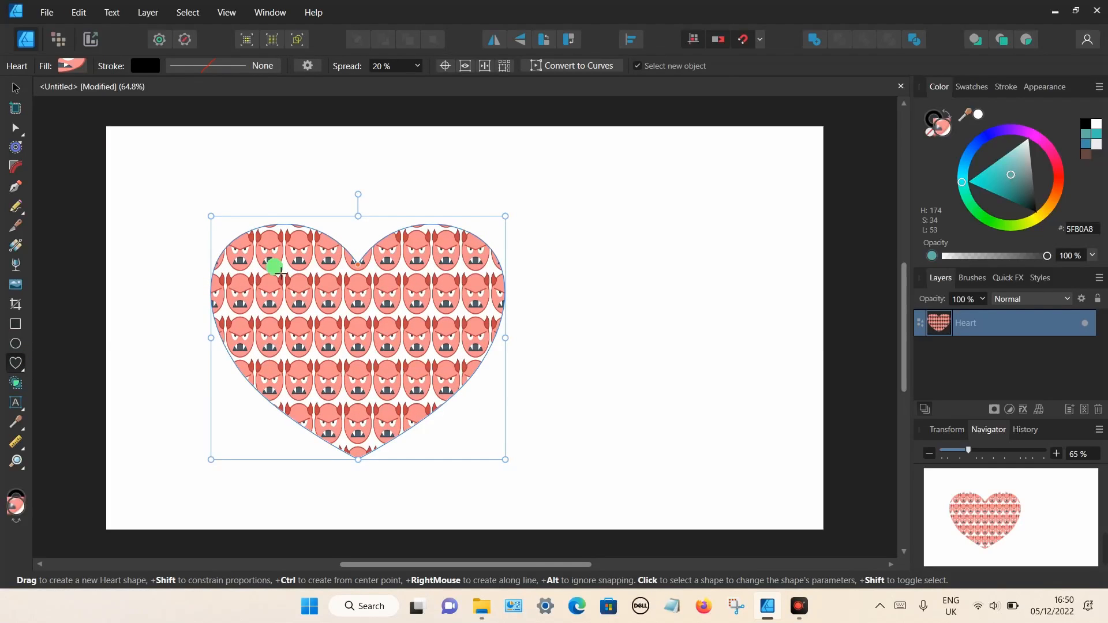
left_click(185, 42)
left_click_drag(212, 218, 178, 164)
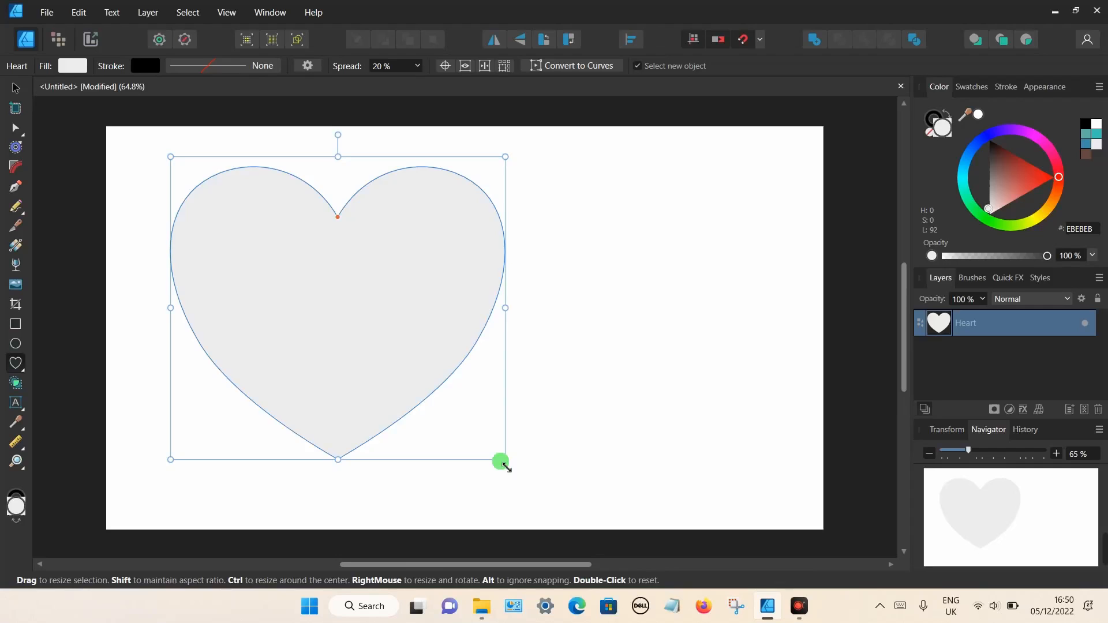
left_click_drag(506, 465, 546, 491)
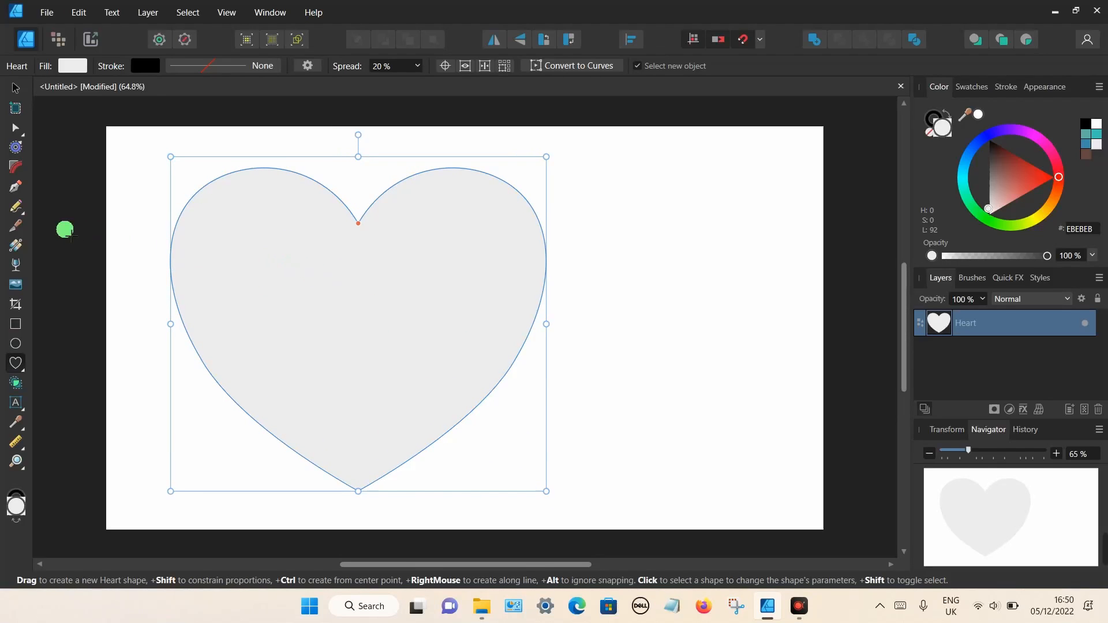
- Fill the heart with love_500px.png as a bitmap, scaled down into small tiled hearts
left_click(16, 245)
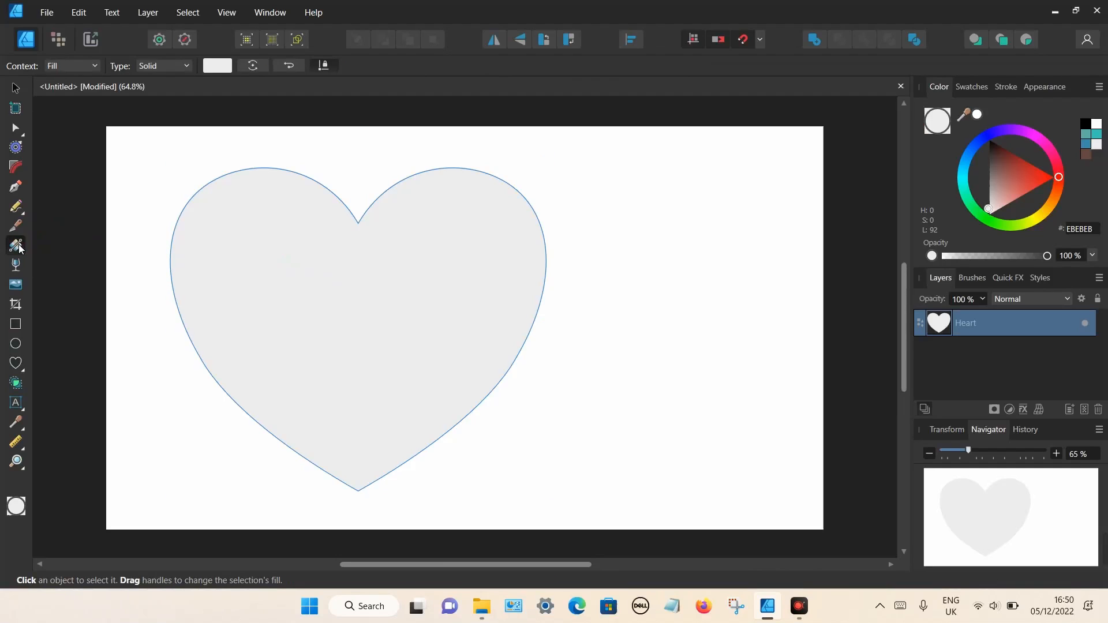
left_click(179, 66)
left_click(153, 179)
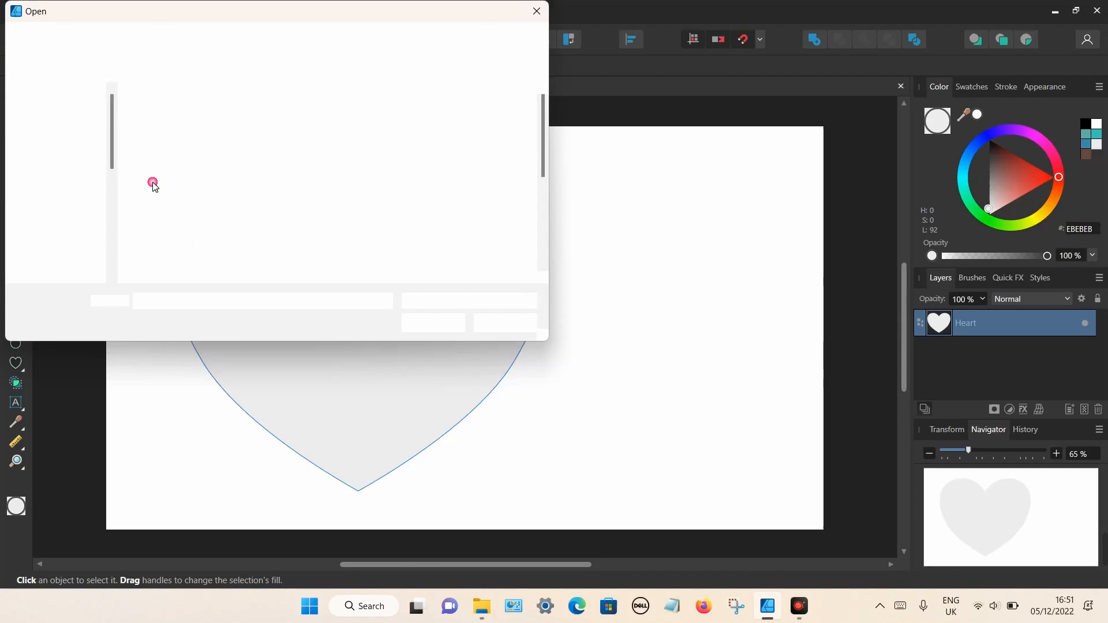
scroll(442, 233, "down", 2)
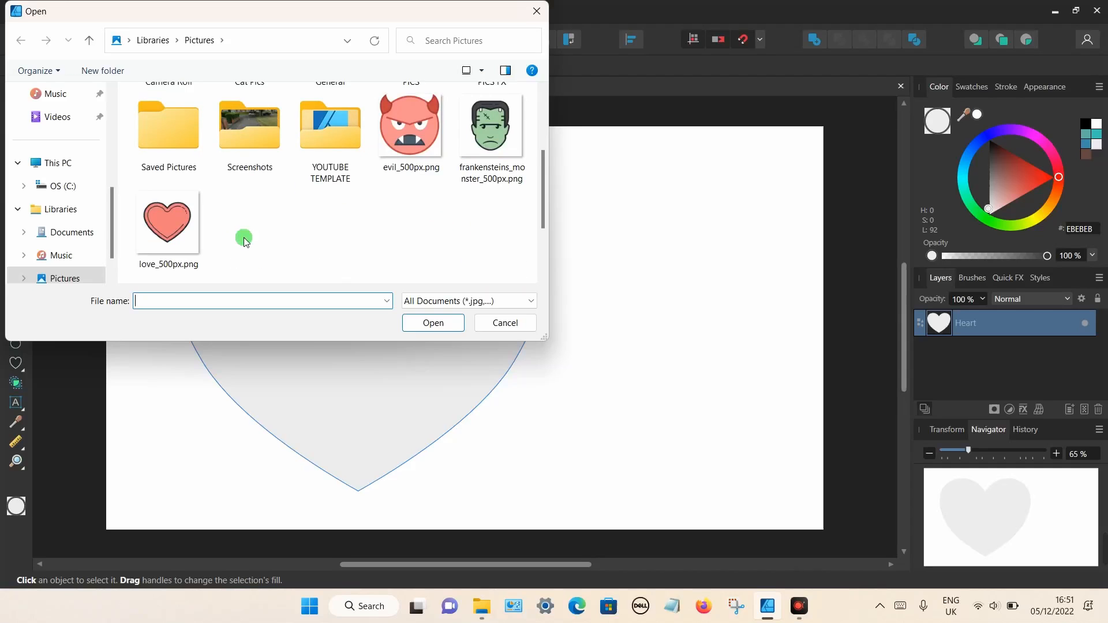
double_click(162, 218)
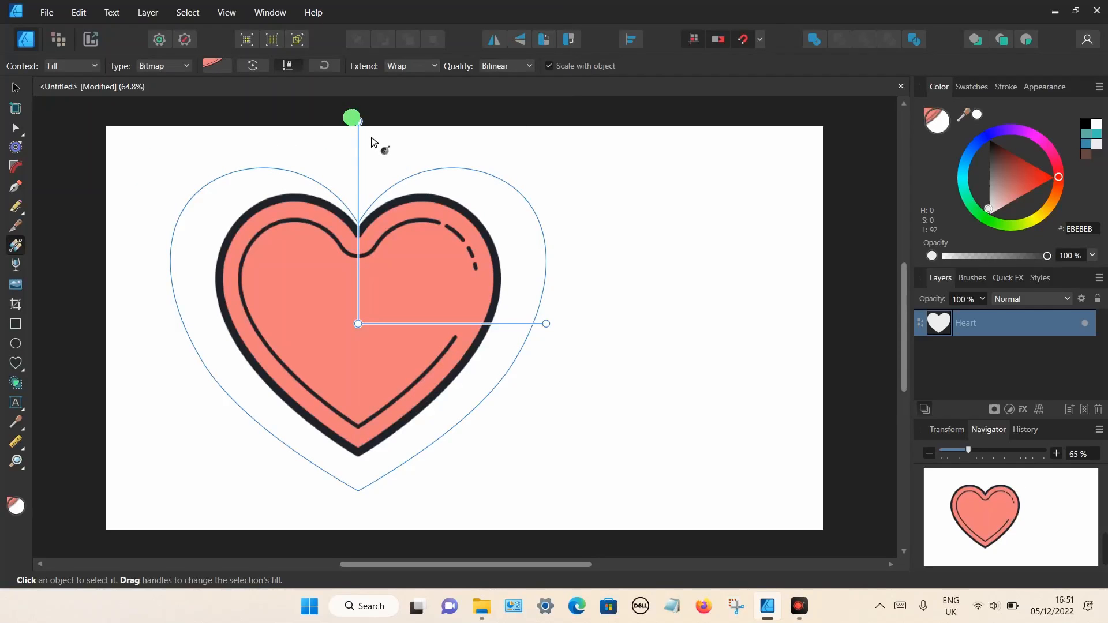
left_click_drag(366, 133, 367, 303)
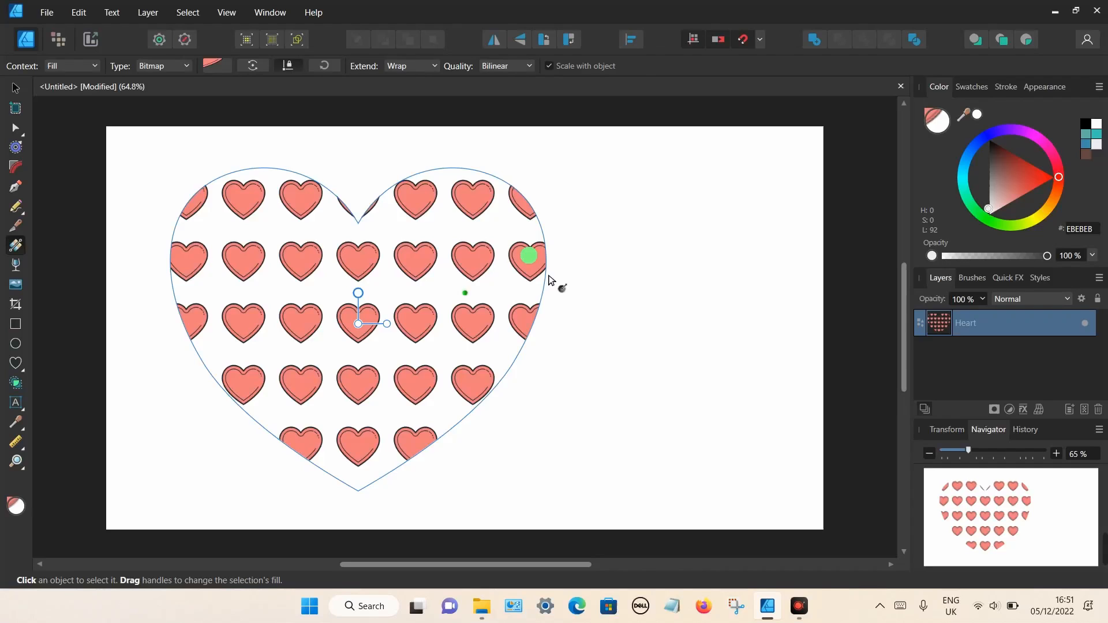
- Give the heart a 20.7 pt black stroke and move it toward the page centre
left_click(1005, 86)
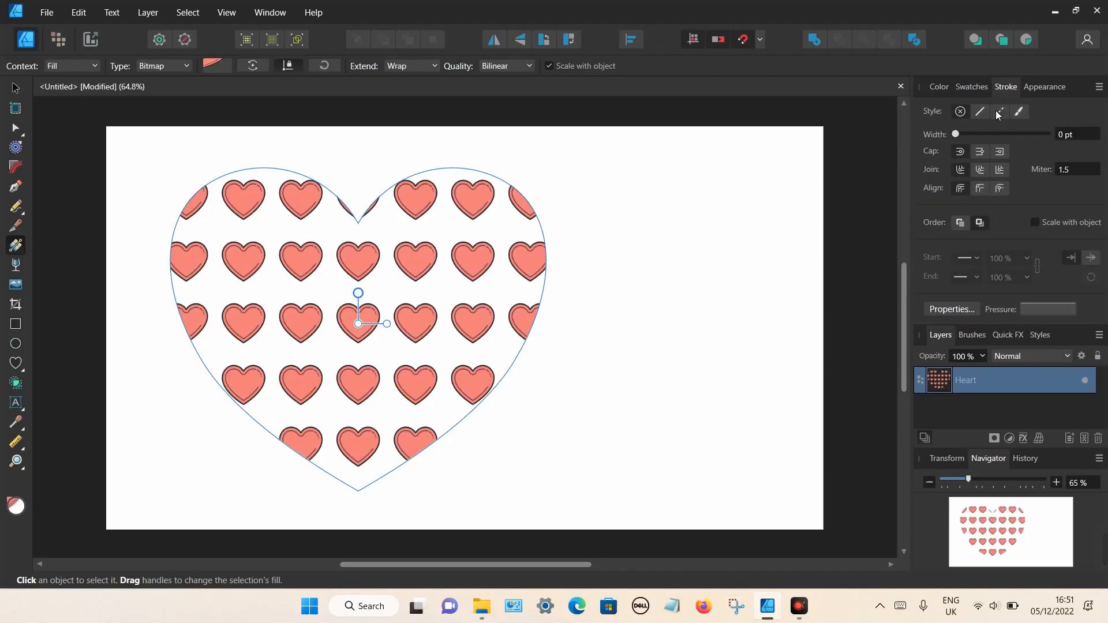
left_click_drag(974, 138, 1005, 138)
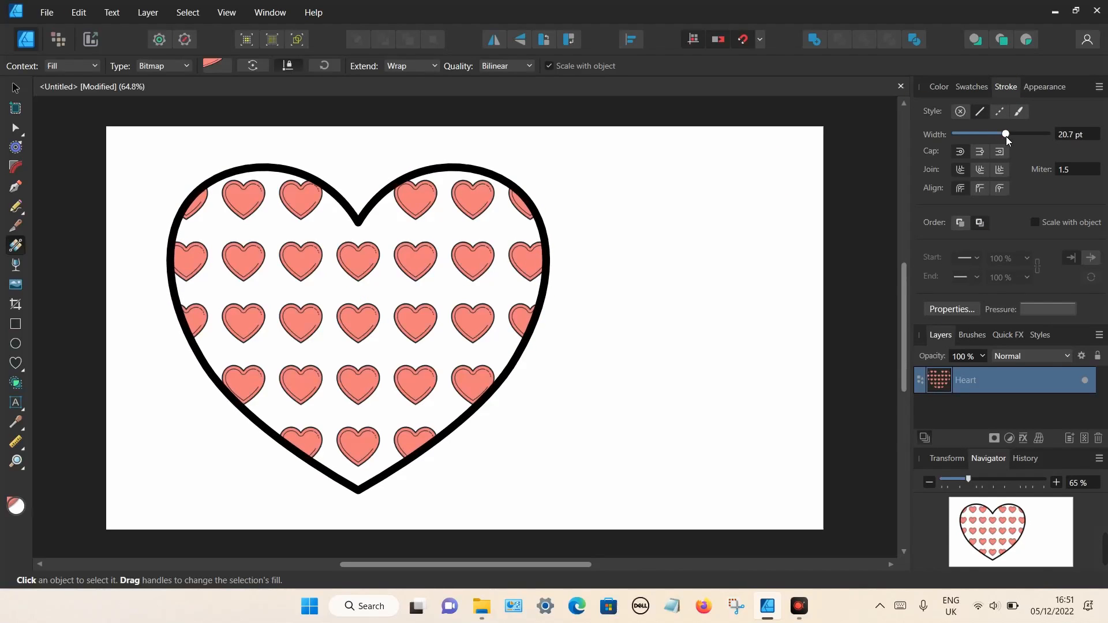
left_click(16, 88)
left_click(297, 255)
left_click_drag(297, 255, 403, 254)
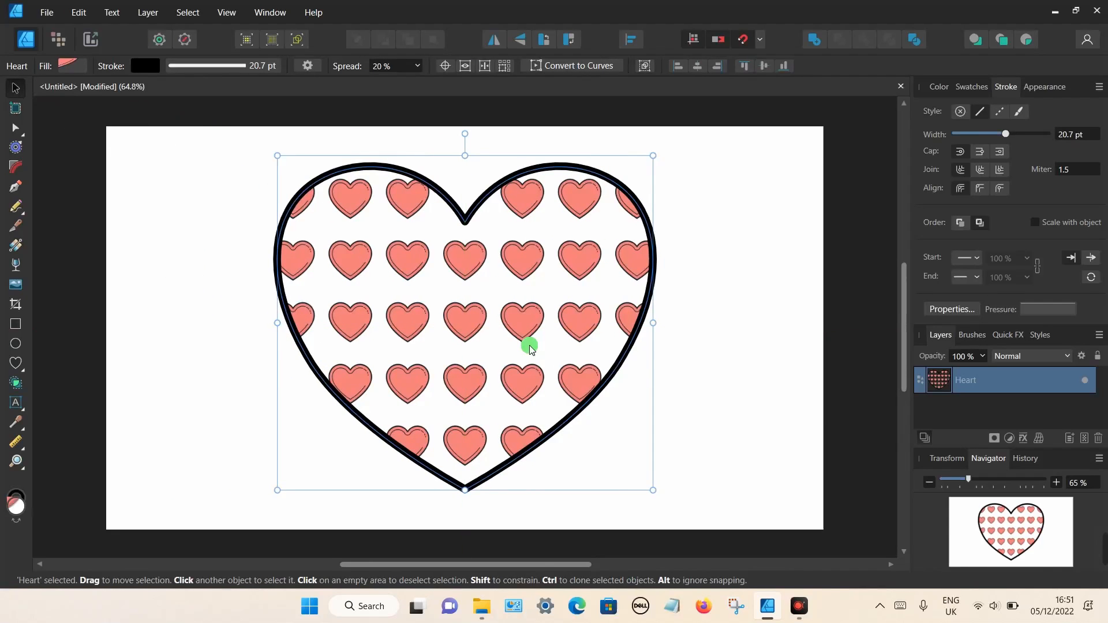
- Give the heart an Outer Glow layer effect in green 2BC856 with a 17.1 px radius
left_click(1030, 440)
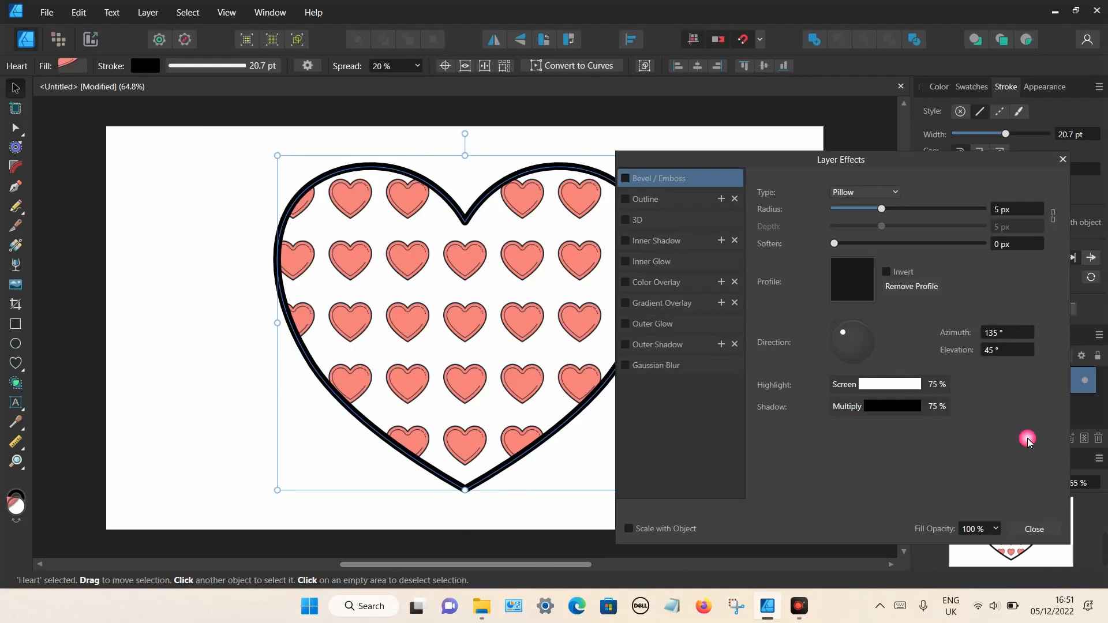
left_click(632, 327)
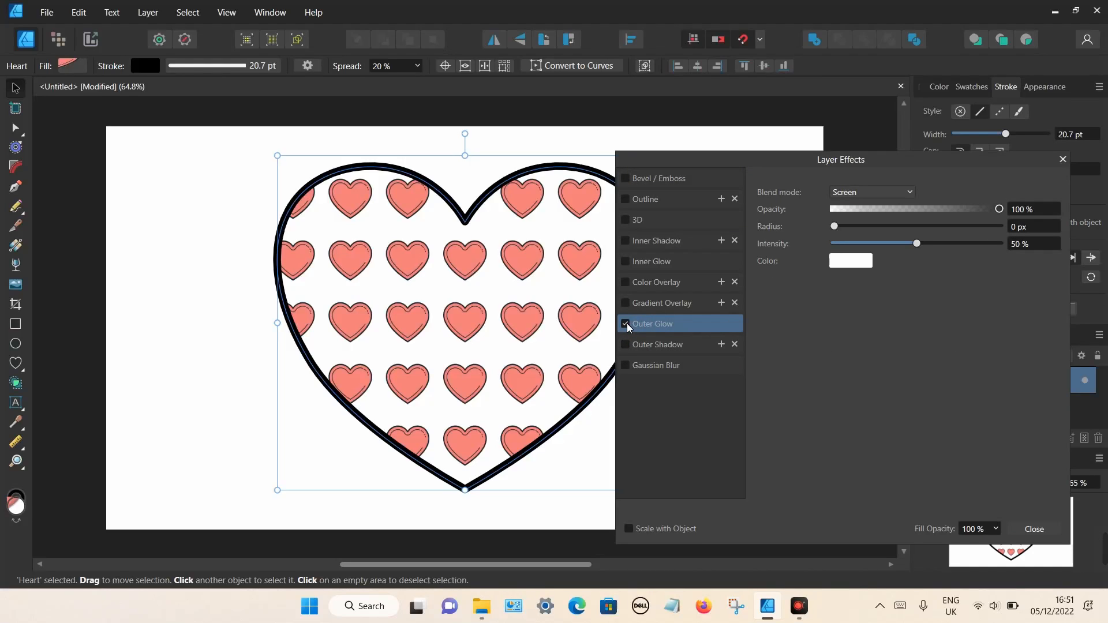
left_click(852, 262)
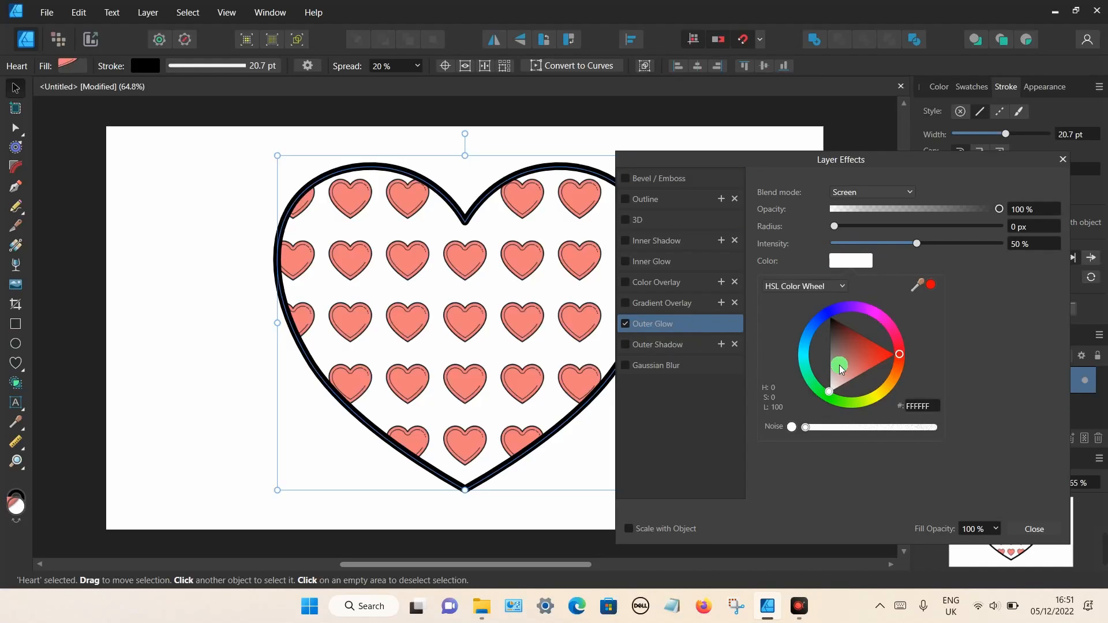
left_click(815, 391)
left_click(839, 368)
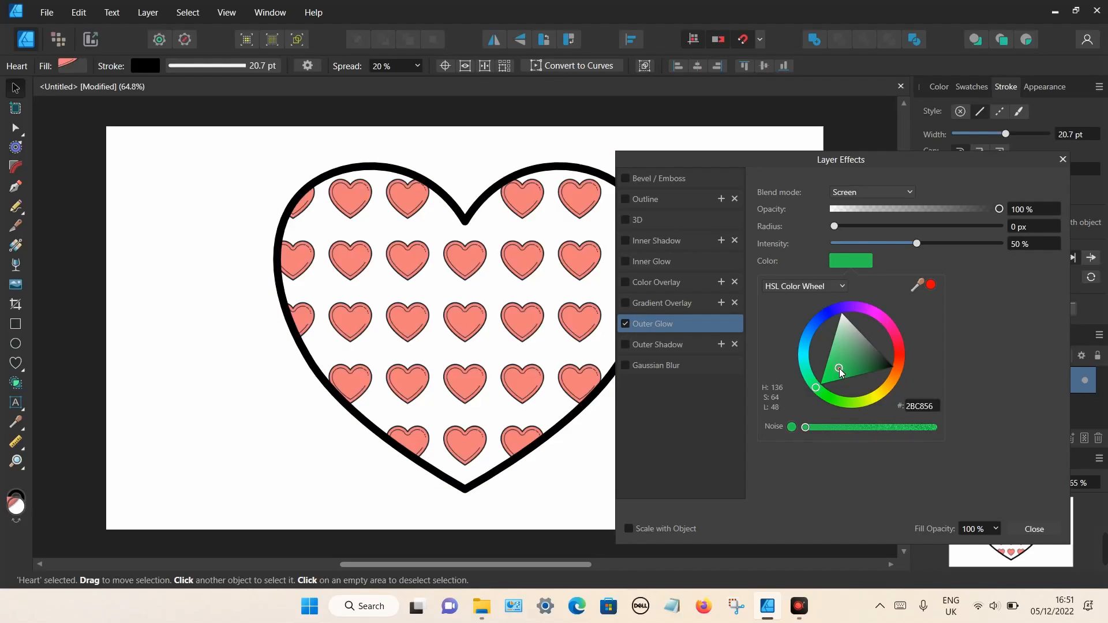
left_click(893, 231)
left_click_drag(861, 230, 919, 230)
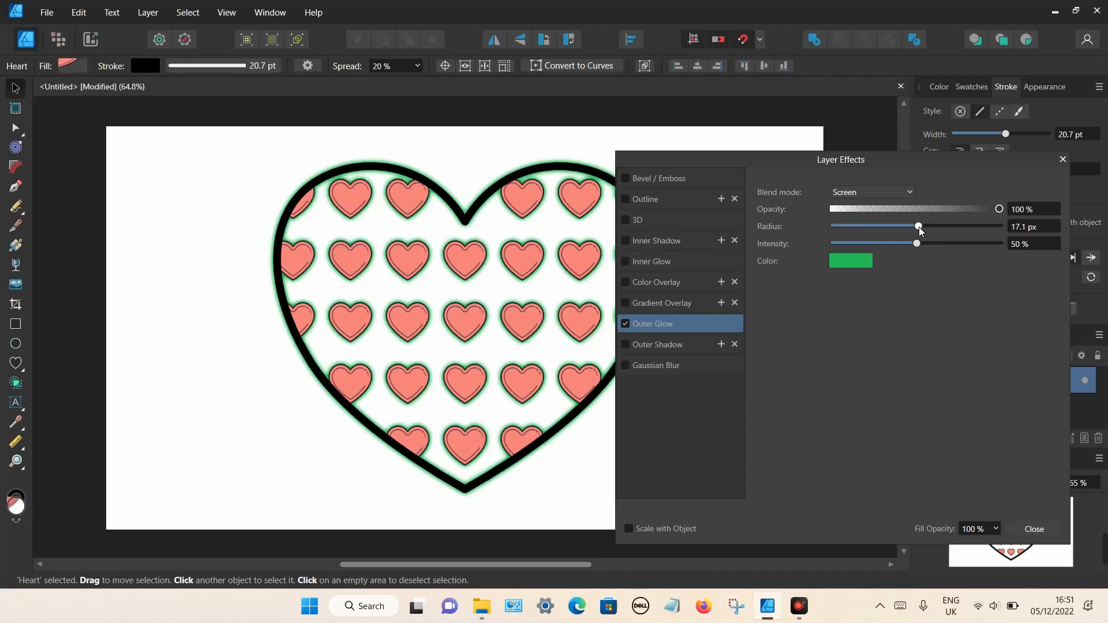
left_click(1062, 160)
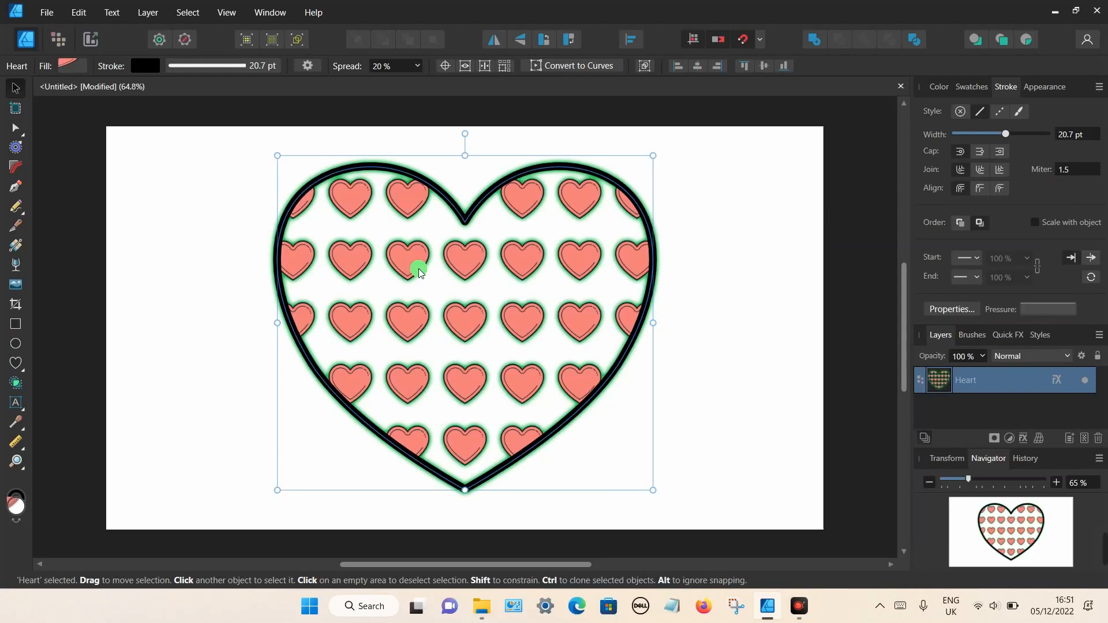
left_click(180, 284)
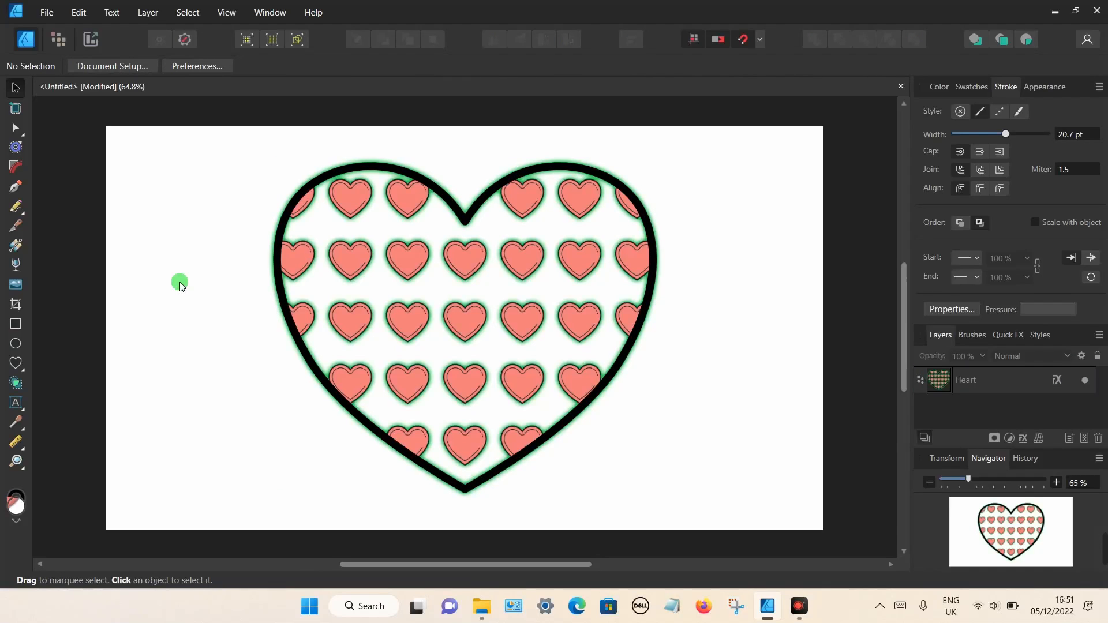